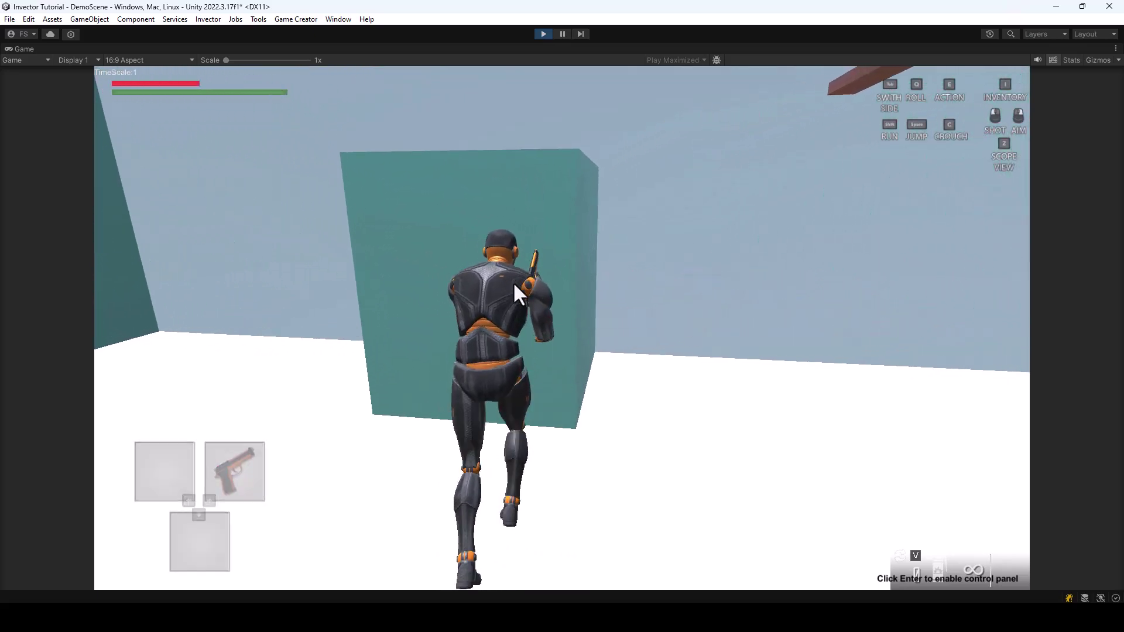
- Play-test the armed character by running, jumping and climbing over the course blocks, and exit the test
{"action": "key", "text": "space"}
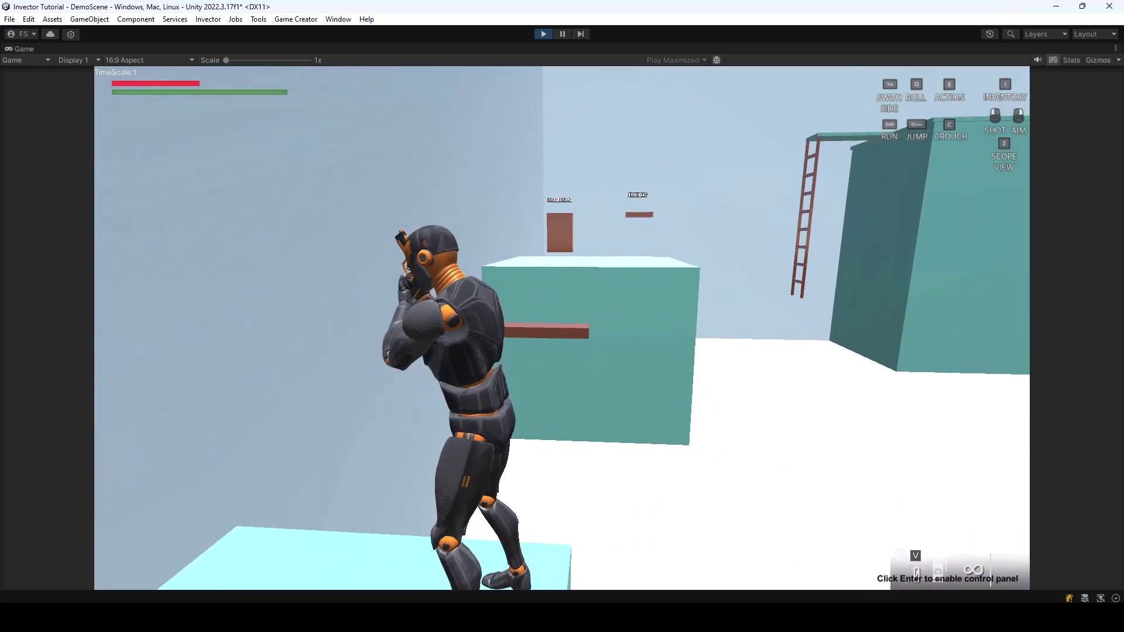
{"action": "key", "text": "w"}
{"action": "key", "text": "space"}
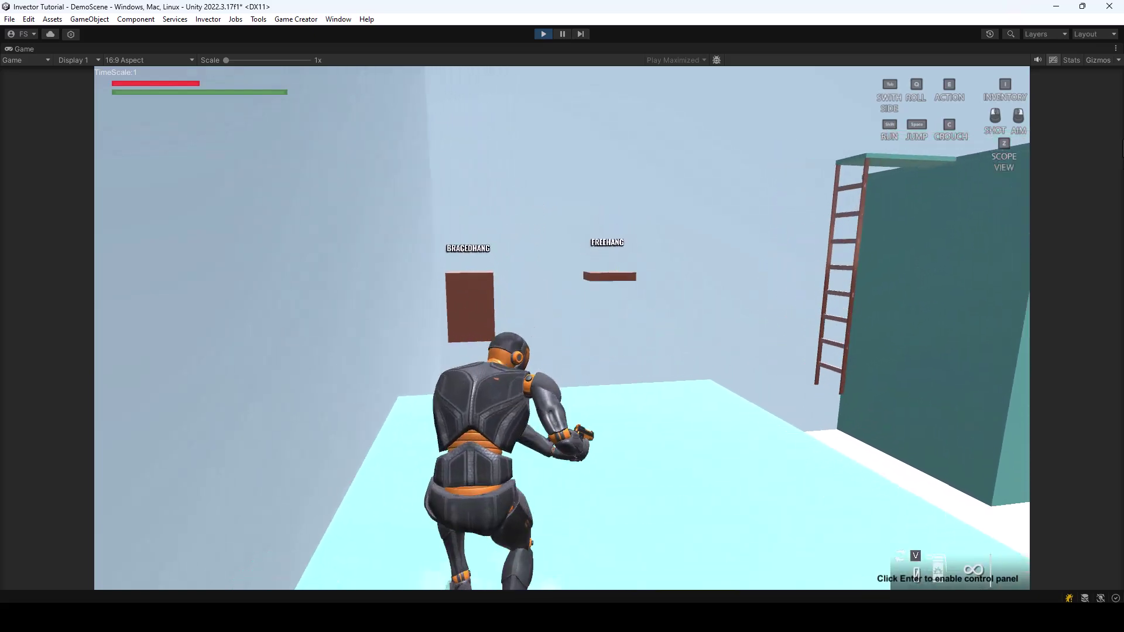
{"action": "key", "text": "w"}
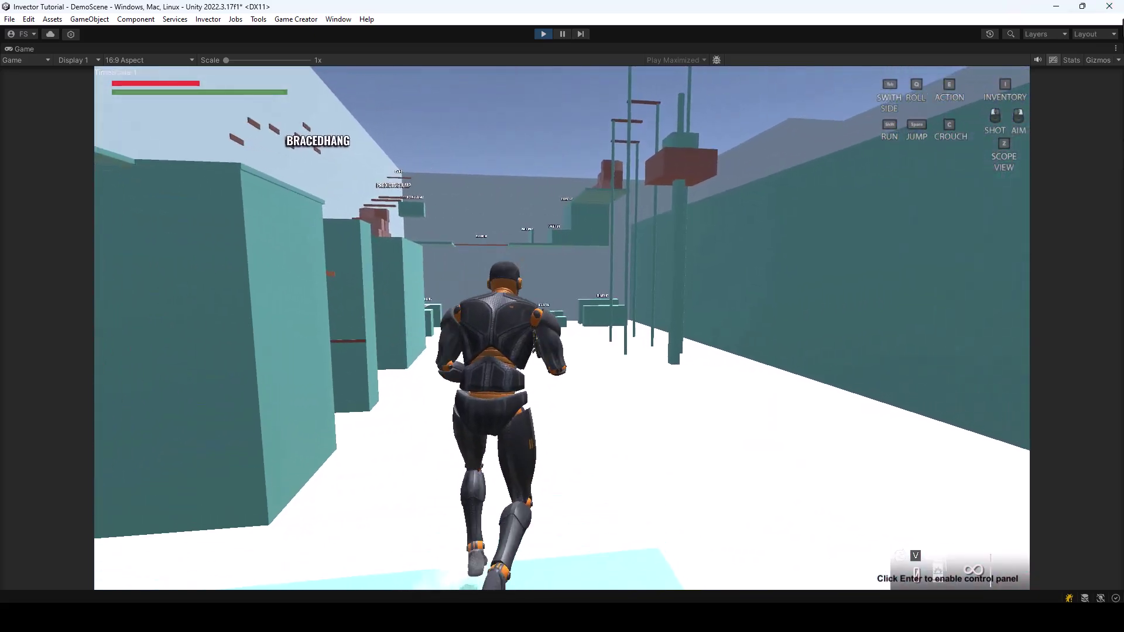
{"action": "key", "text": "space"}
{"action": "key", "text": "Escape"}
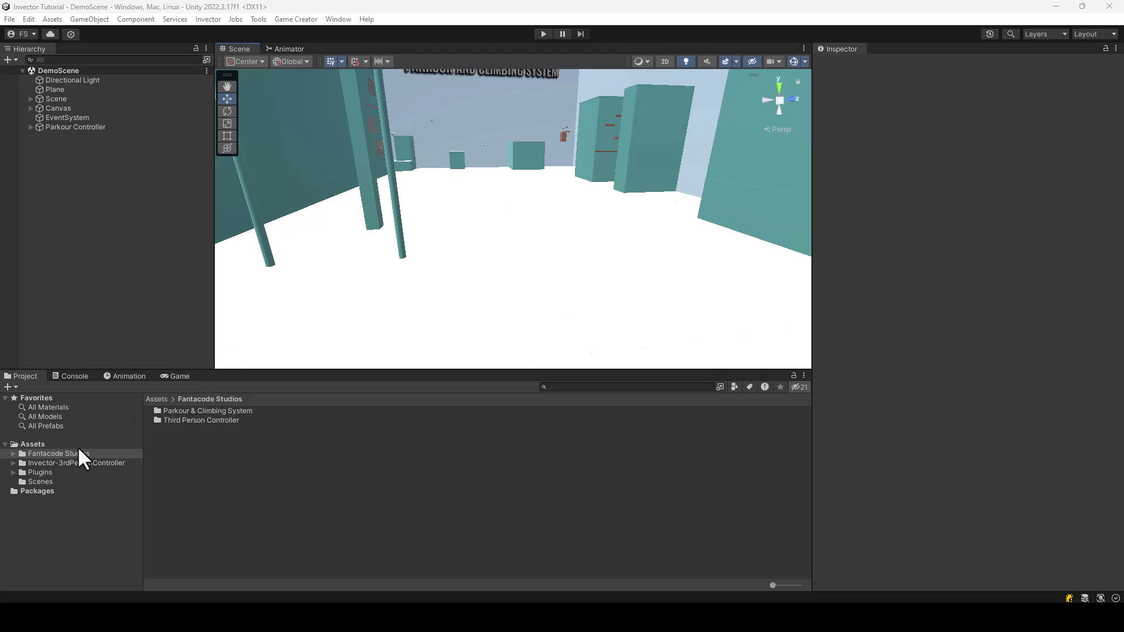
- Look through the Fantacode Studios and Invector-3rdPersonController asset folders, including the Parkour & Climbing System's Demo folder
{"action": "left_click", "coordinate": [199, 410]}
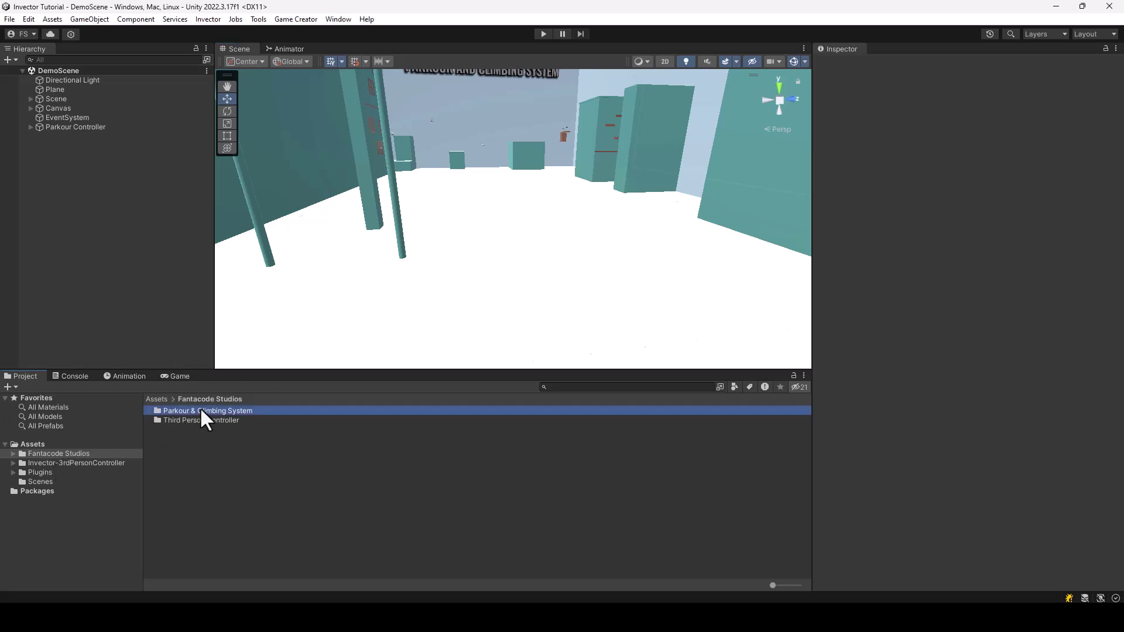
{"action": "left_click", "coordinate": [69, 463]}
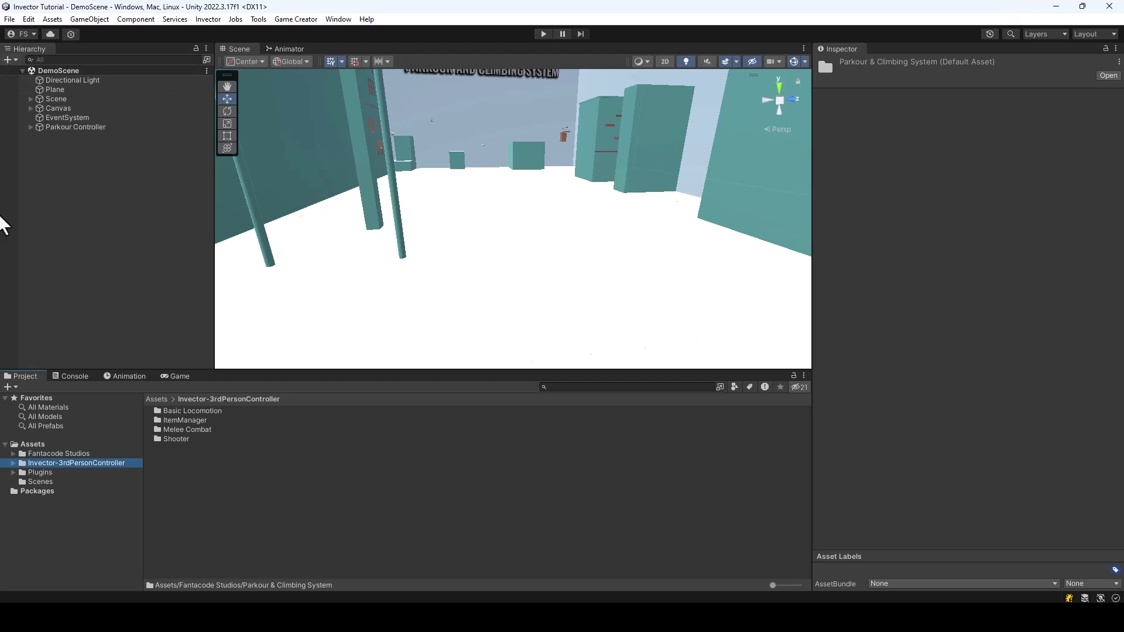
{"action": "scroll", "coordinate": [550, 158], "scroll_direction": "down", "scroll_amount": 5}
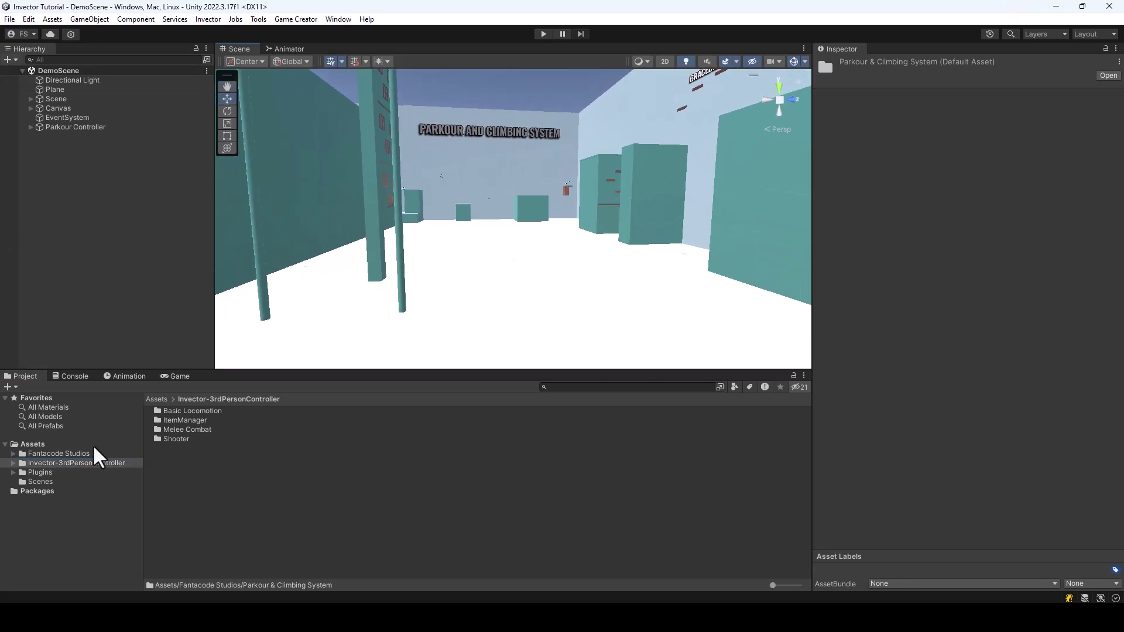
{"action": "left_click", "coordinate": [59, 454]}
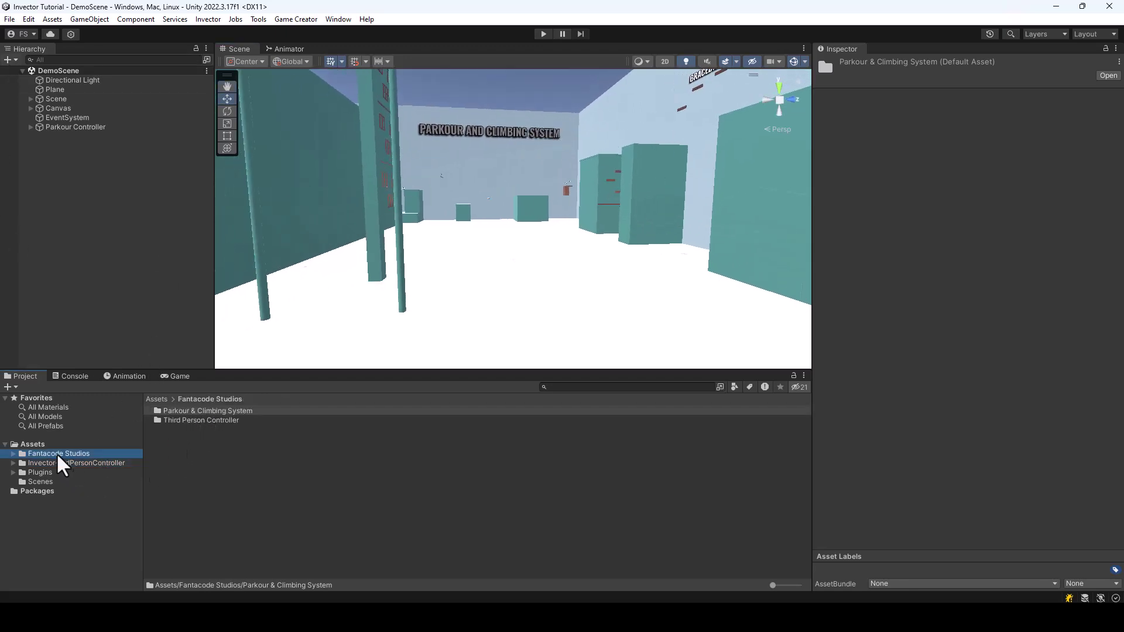
{"action": "double_click", "coordinate": [195, 412]}
{"action": "double_click", "coordinate": [175, 420]}
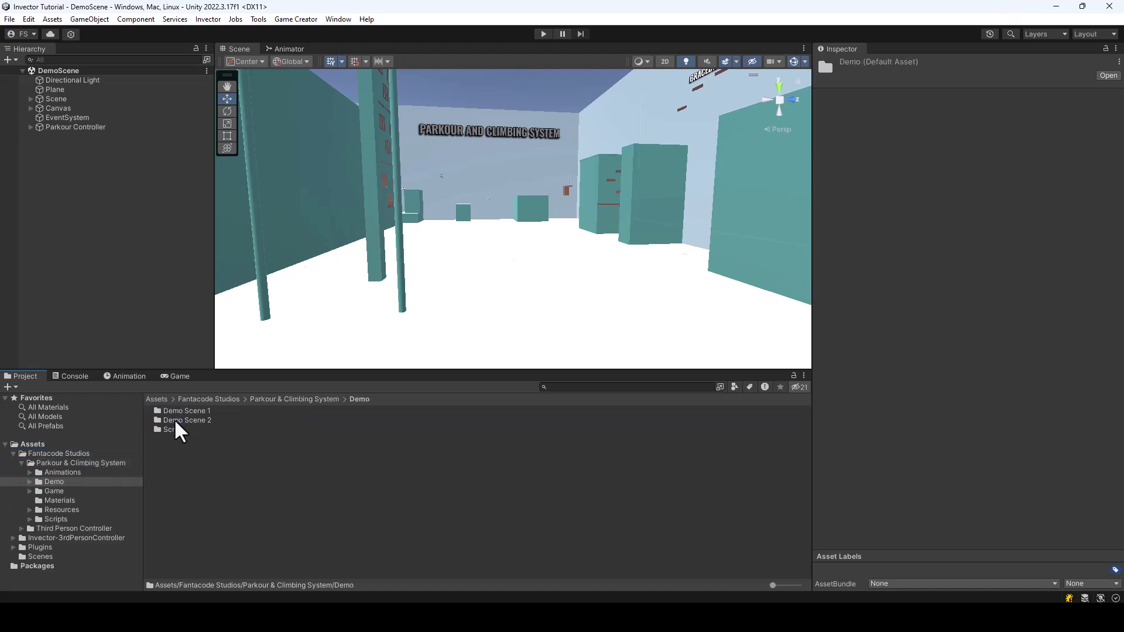
{"action": "left_click", "coordinate": [12, 455]}
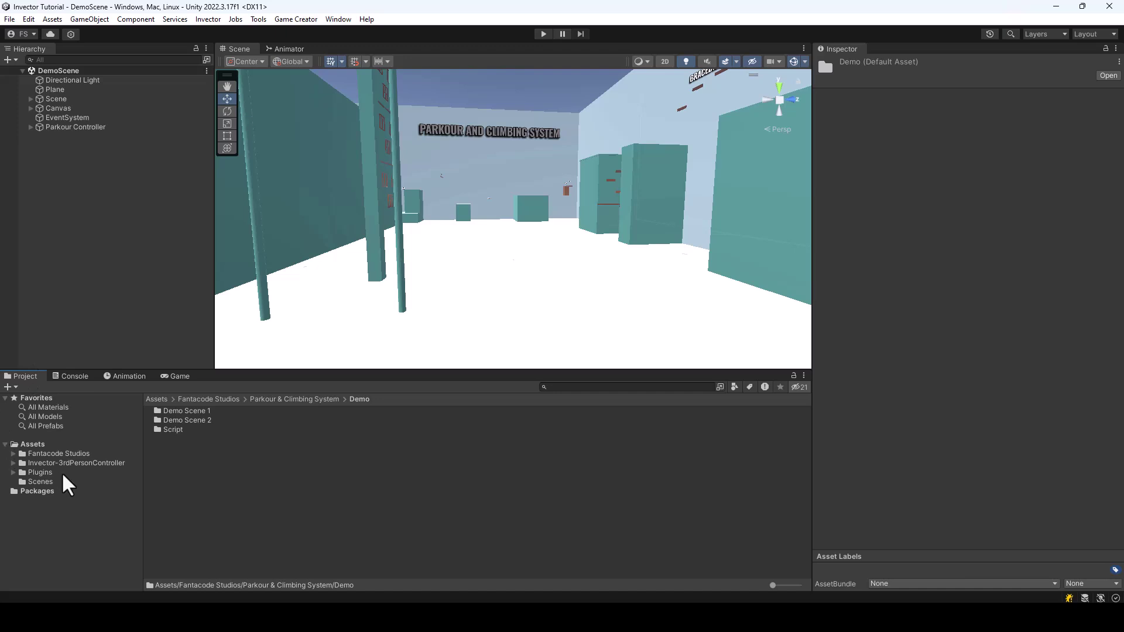
- Add the vShooterMelee_Inventory prefab from Invector-3rdPersonController/Shooter/Prefabs/Player to DemoScene and bring the character into view
{"action": "left_click", "coordinate": [59, 463]}
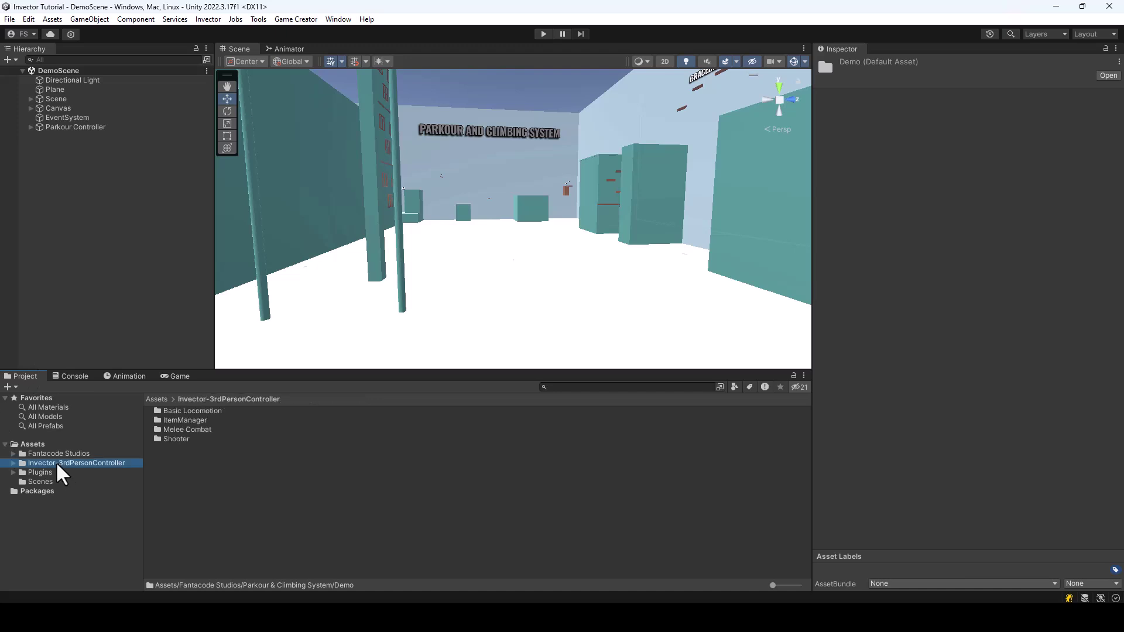
{"action": "double_click", "coordinate": [175, 441]}
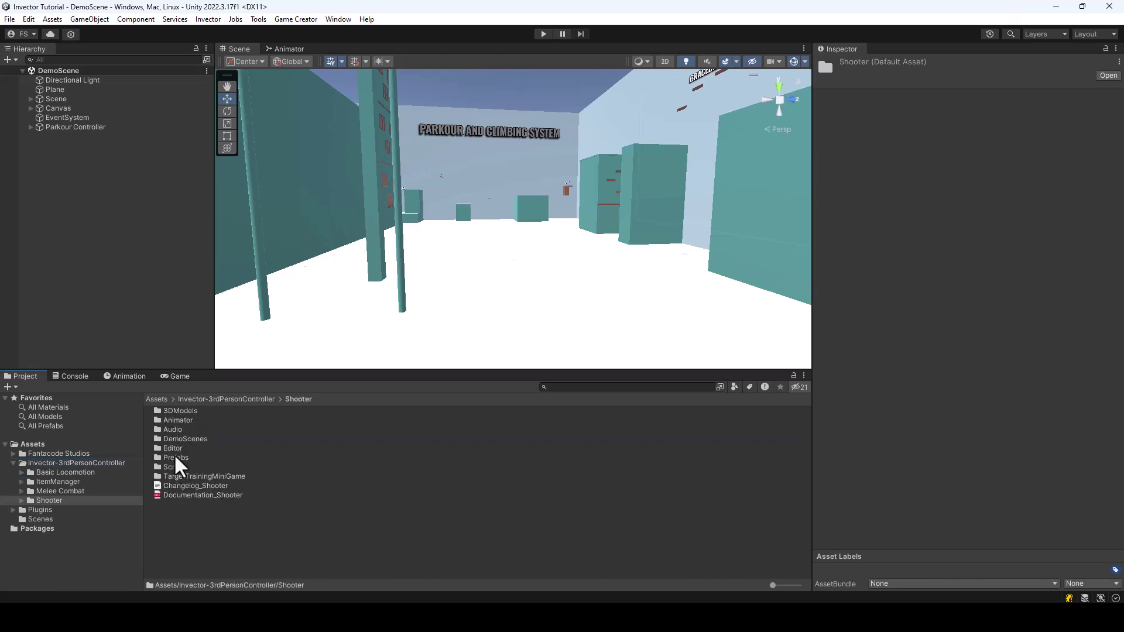
{"action": "double_click", "coordinate": [175, 458]}
{"action": "double_click", "coordinate": [172, 438]}
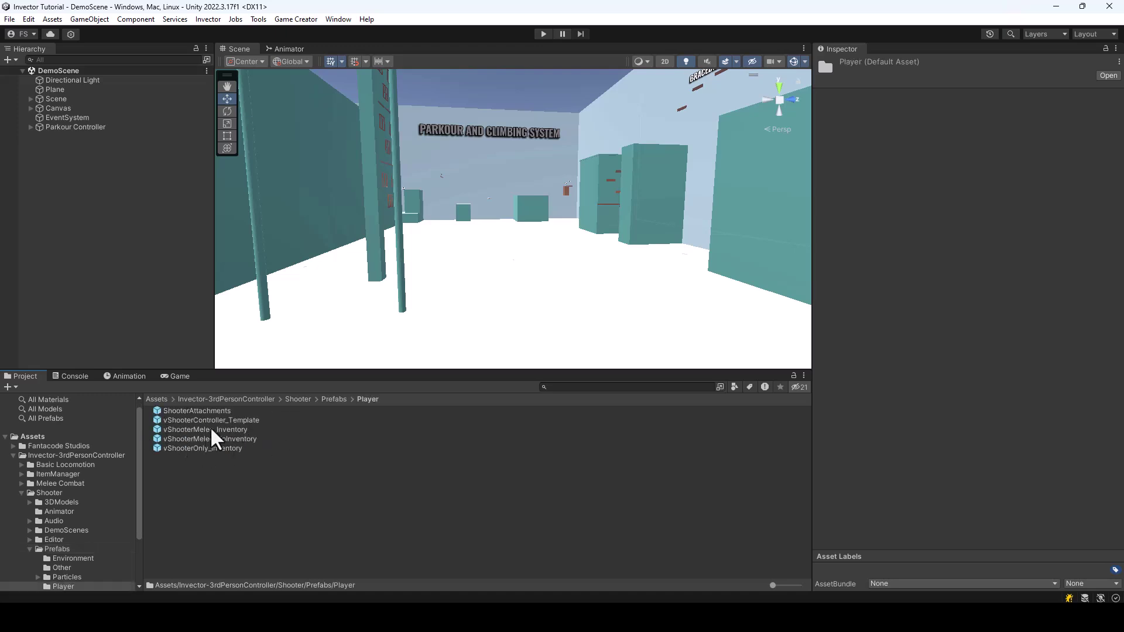
{"action": "left_click_drag", "start_coordinate": [209, 434], "coordinate": [100, 186]}
{"action": "key", "text": "w"}
{"action": "right_click_drag", "start_coordinate": [532, 219], "coordinate": [533, 251]}
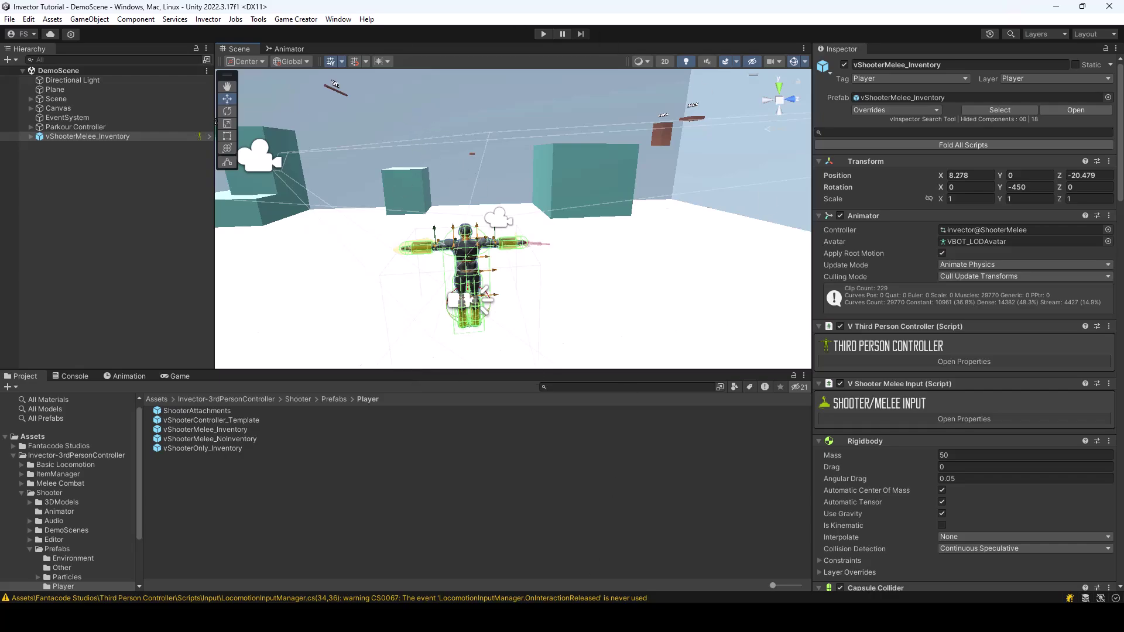
- Switch to the browser, read Step 1 of the Invector Integration documentation, and return to Unity
{"action": "key", "text": "alt+Tab"}
{"action": "scroll", "coordinate": [565, 231], "scroll_direction": "down", "scroll_amount": 1}
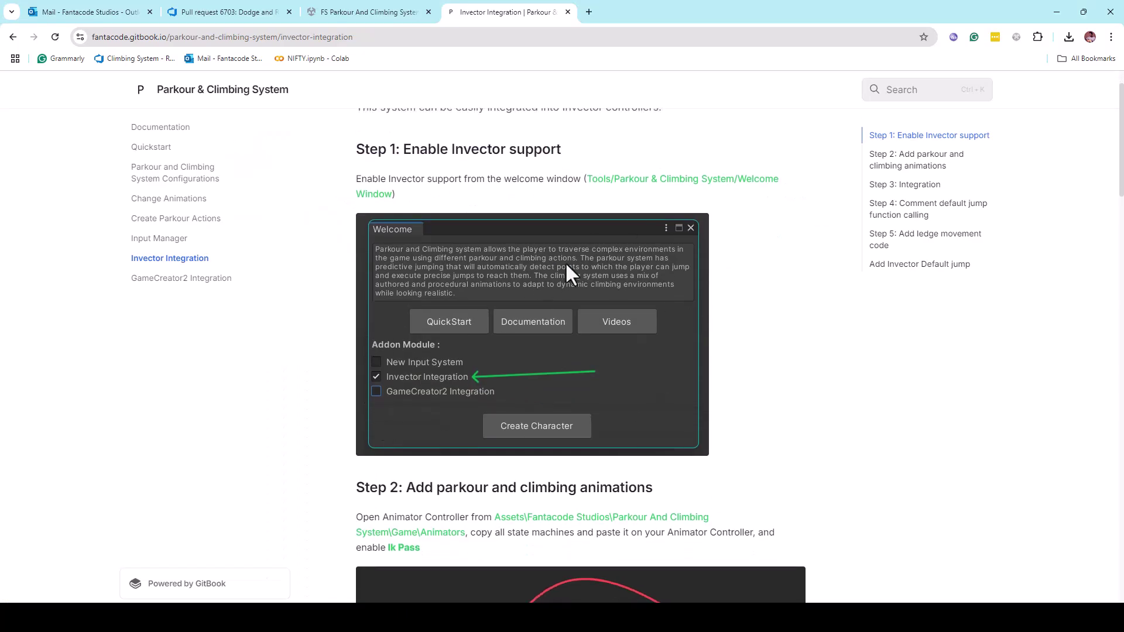
{"action": "scroll", "coordinate": [566, 264], "scroll_direction": "up", "scroll_amount": 1}
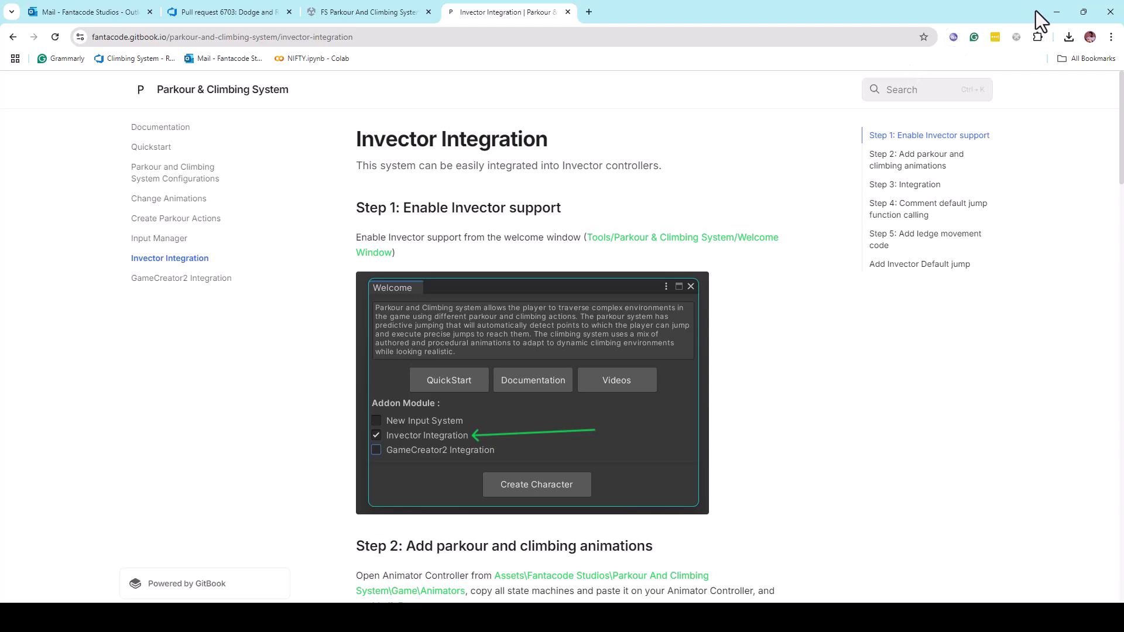
{"action": "left_click", "coordinate": [1058, 12]}
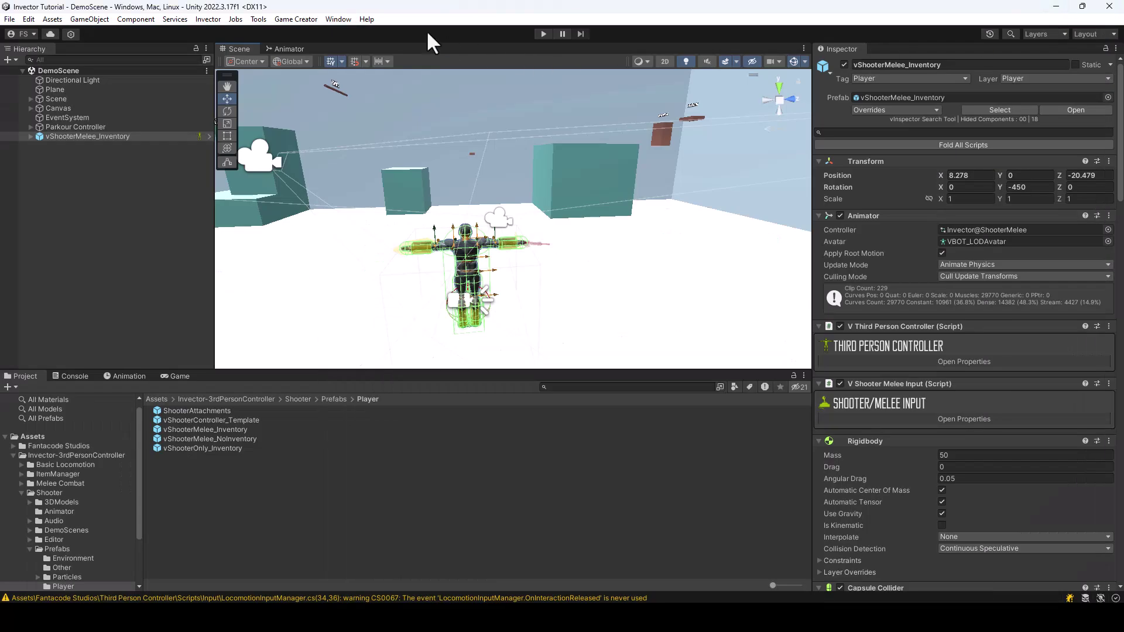
- Enable Invector Integration in the Parkour & Climbing System welcome window, let the scripts recompile, and close the window
{"action": "left_click", "coordinate": [256, 21]}
{"action": "mouse_move", "coordinate": [285, 35]}
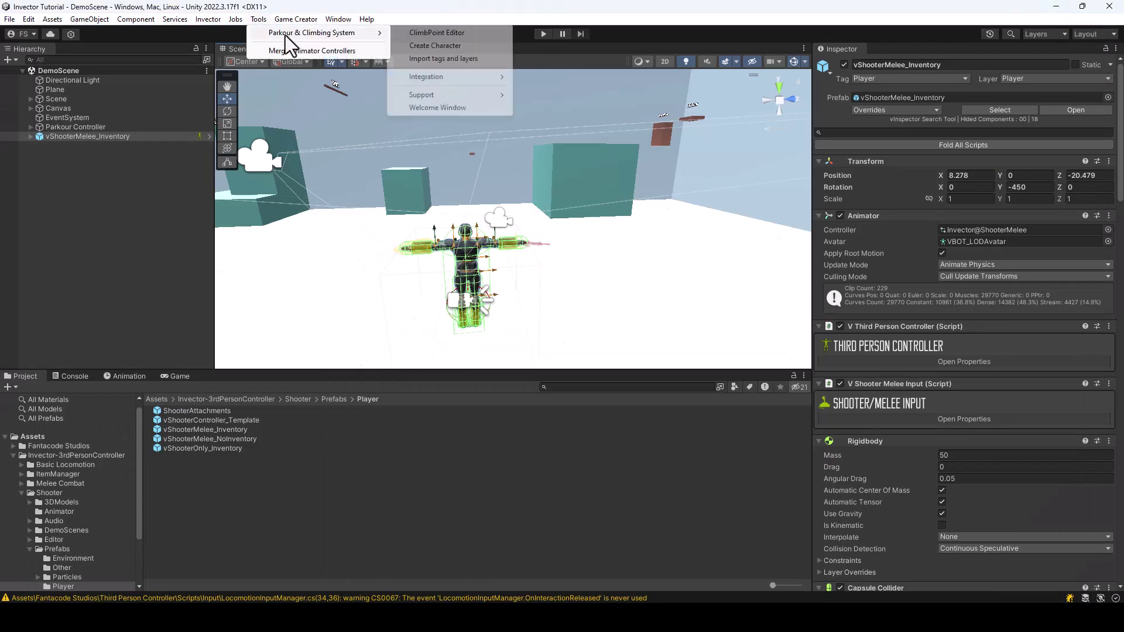
{"action": "left_click", "coordinate": [454, 108]}
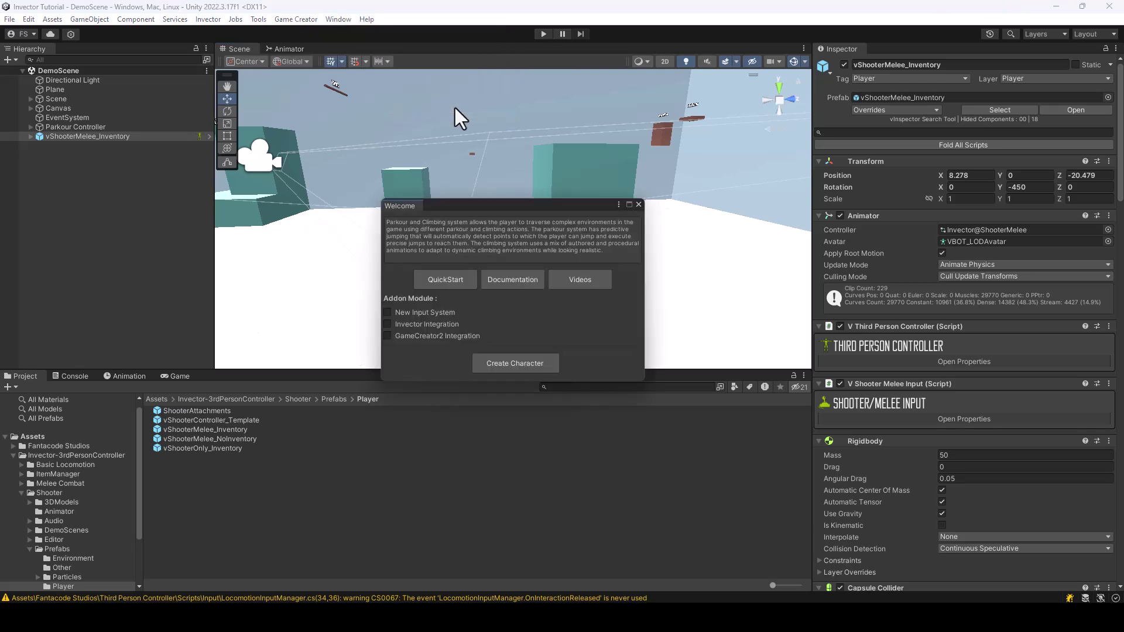
{"action": "left_click_drag", "start_coordinate": [508, 211], "coordinate": [493, 138]}
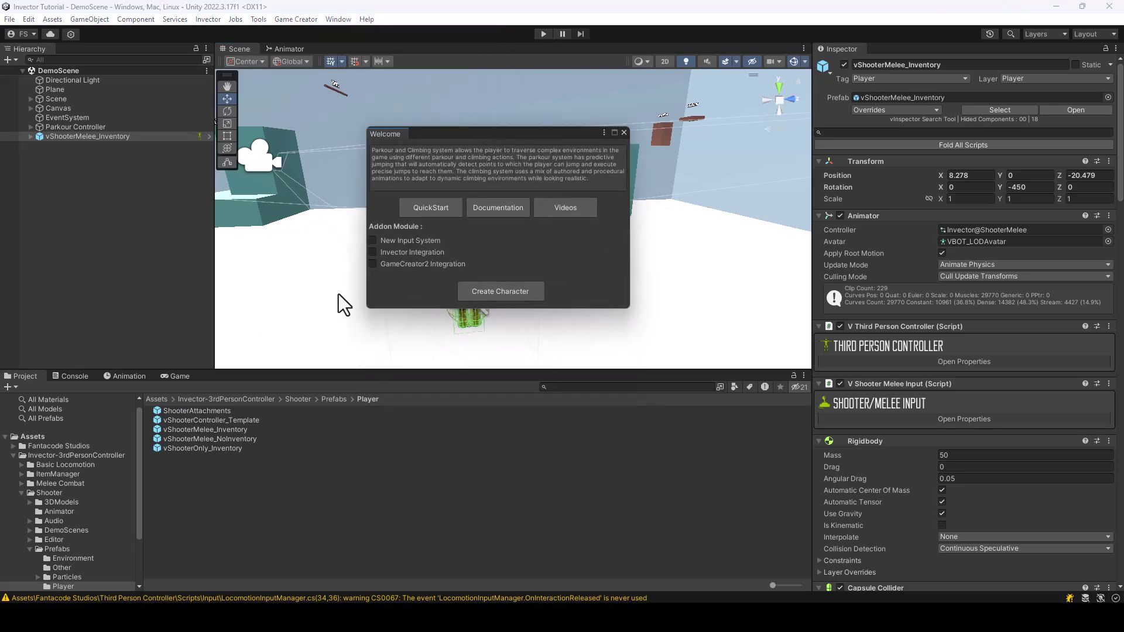
{"action": "left_click", "coordinate": [373, 252]}
{"action": "left_click", "coordinate": [594, 331]}
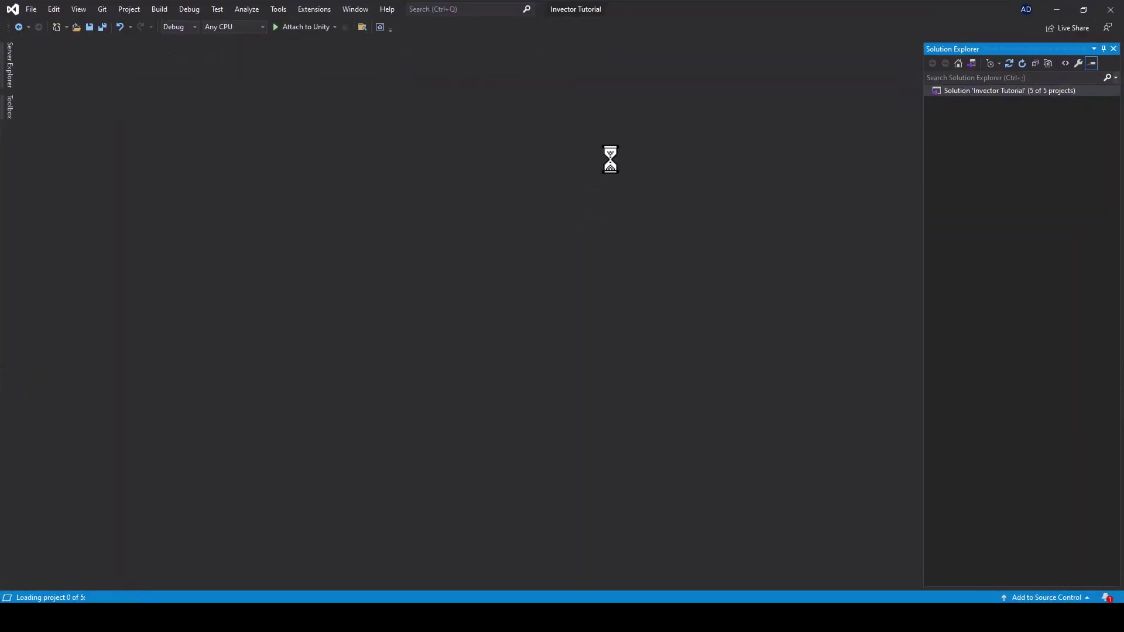
{"action": "left_click", "coordinate": [1061, 13]}
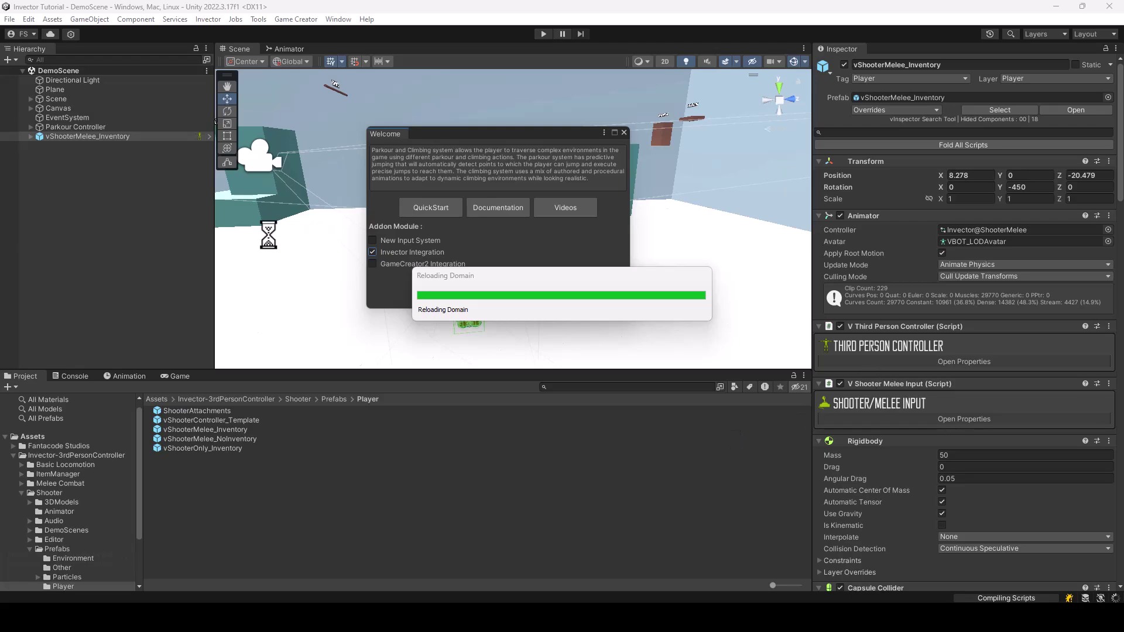
{"action": "key", "text": "alt+Tab"}
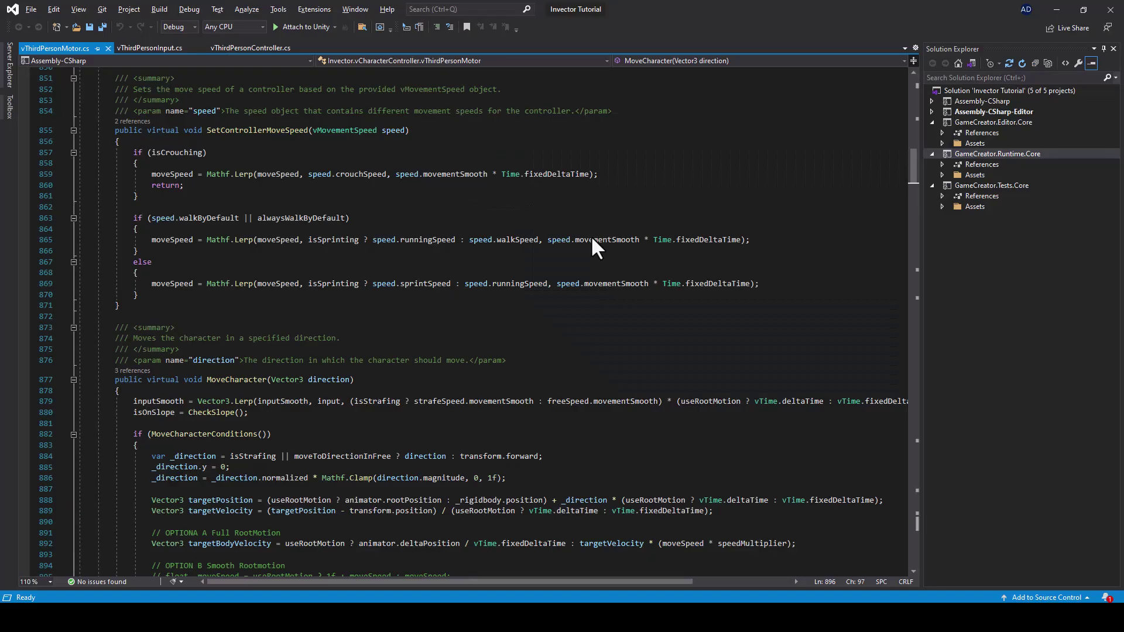
{"action": "key", "text": "alt+Tab"}
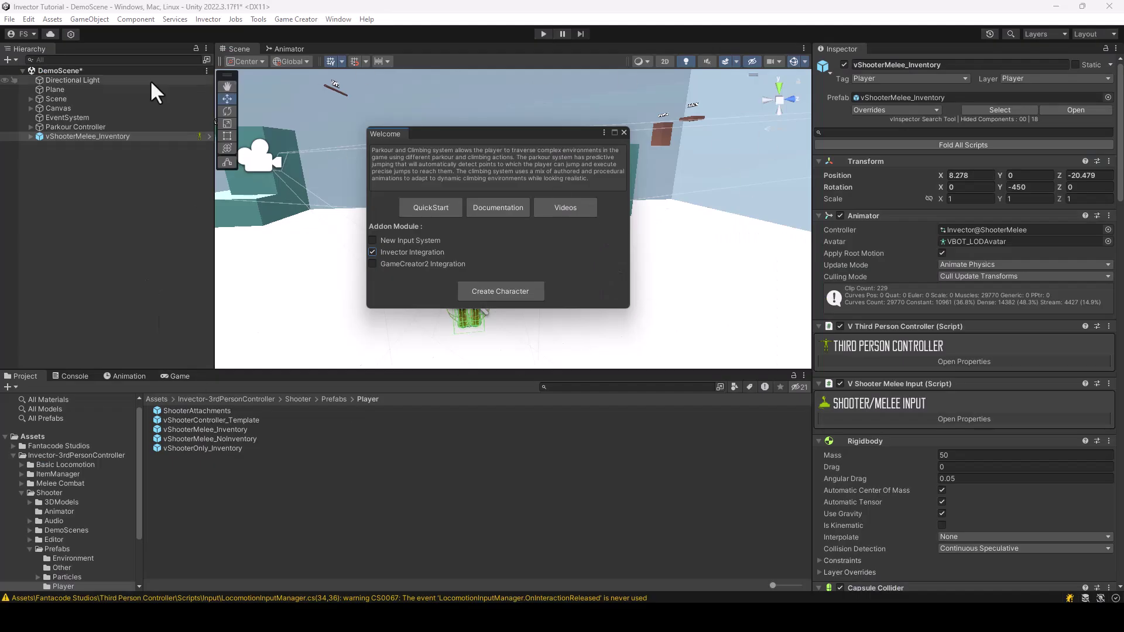
{"action": "left_click", "coordinate": [624, 132]}
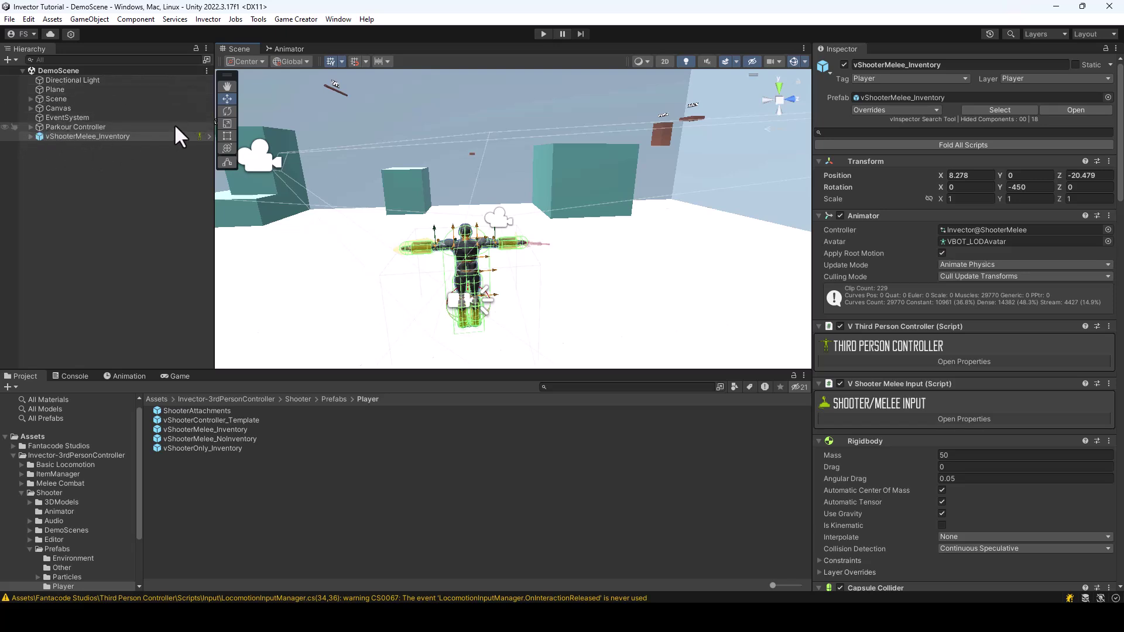
{"action": "key", "text": "ctrl+z"}
{"action": "key", "text": "ctrl+z"}
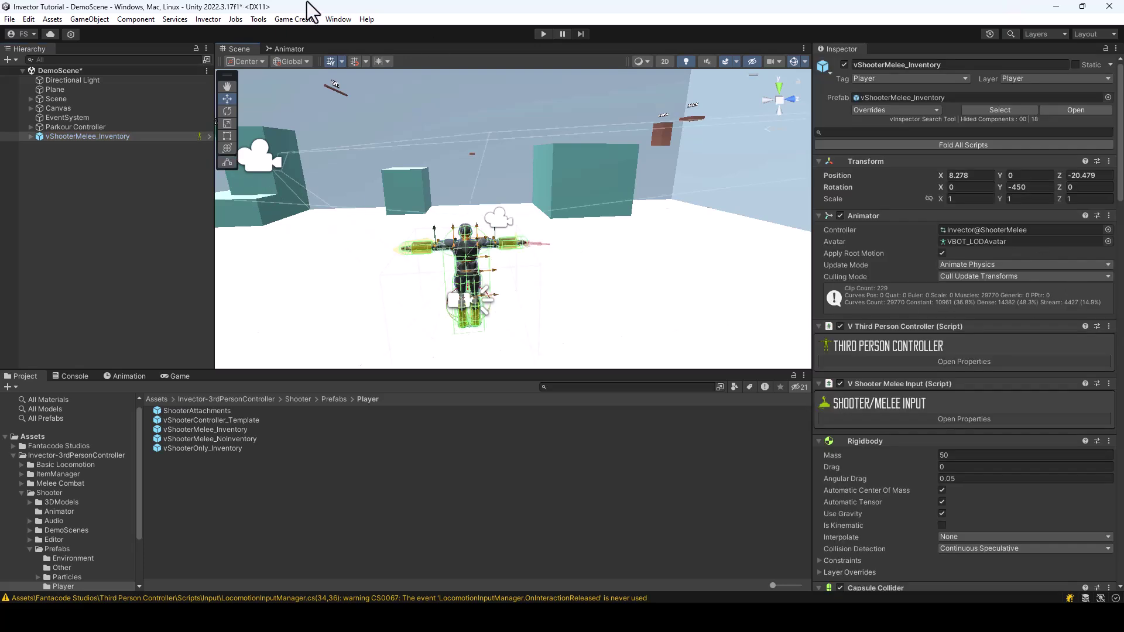
- In the Parkour Controller Player's animator, copy the Climb, Jump, Parkour and Drop Actions state machines plus the LandAndStepForward, DropFallIdle and Jump Down states
{"action": "left_click", "coordinate": [289, 50]}
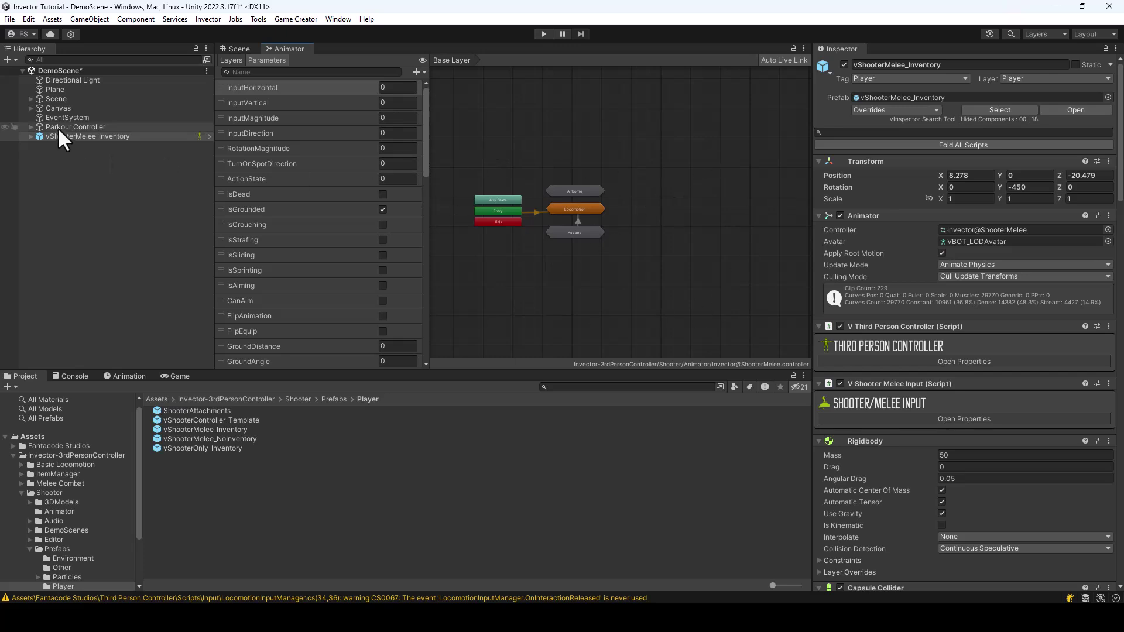
{"action": "left_click", "coordinate": [30, 127]}
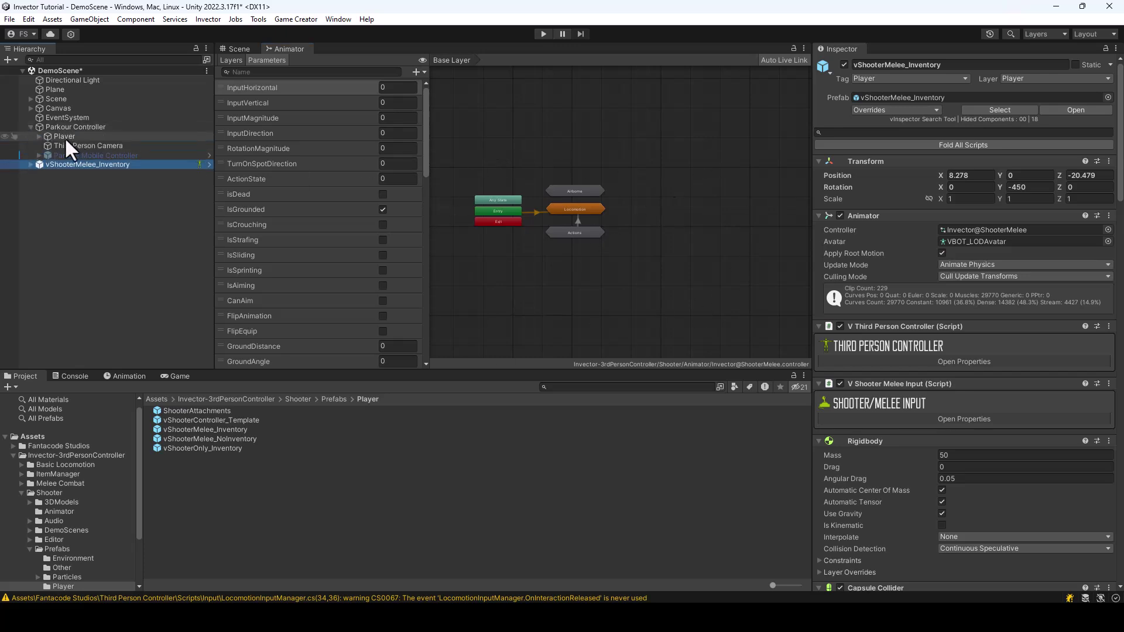
{"action": "left_click", "coordinate": [65, 137]}
{"action": "middle_click_drag", "start_coordinate": [650, 296], "coordinate": [609, 289]}
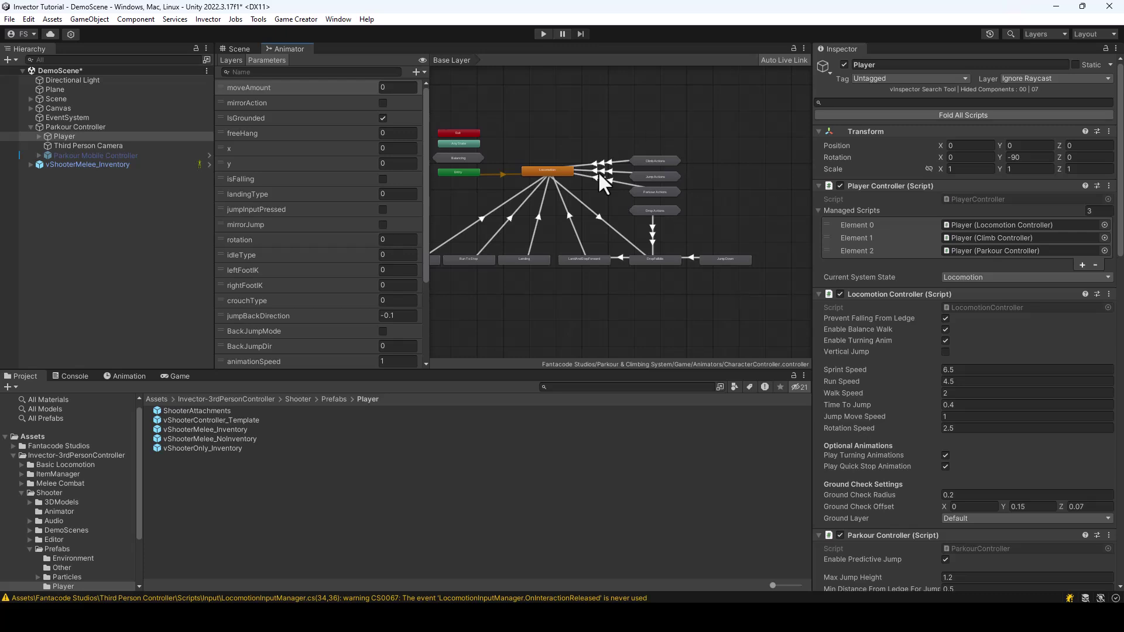
{"action": "left_click_drag", "start_coordinate": [768, 138], "coordinate": [608, 312]}
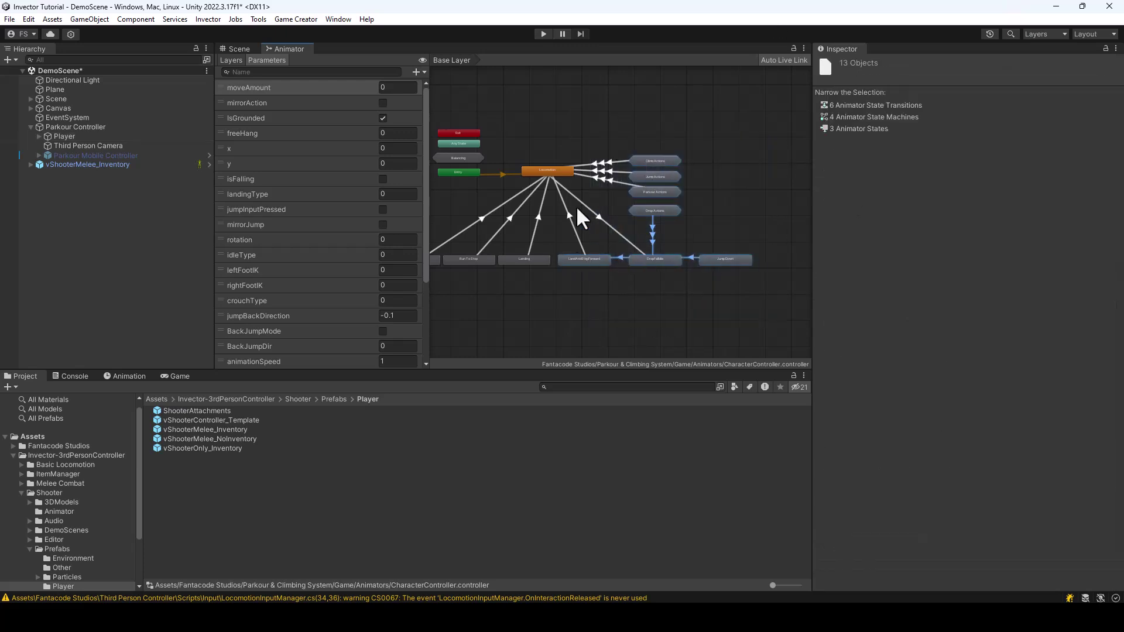
{"action": "right_click", "coordinate": [721, 260]}
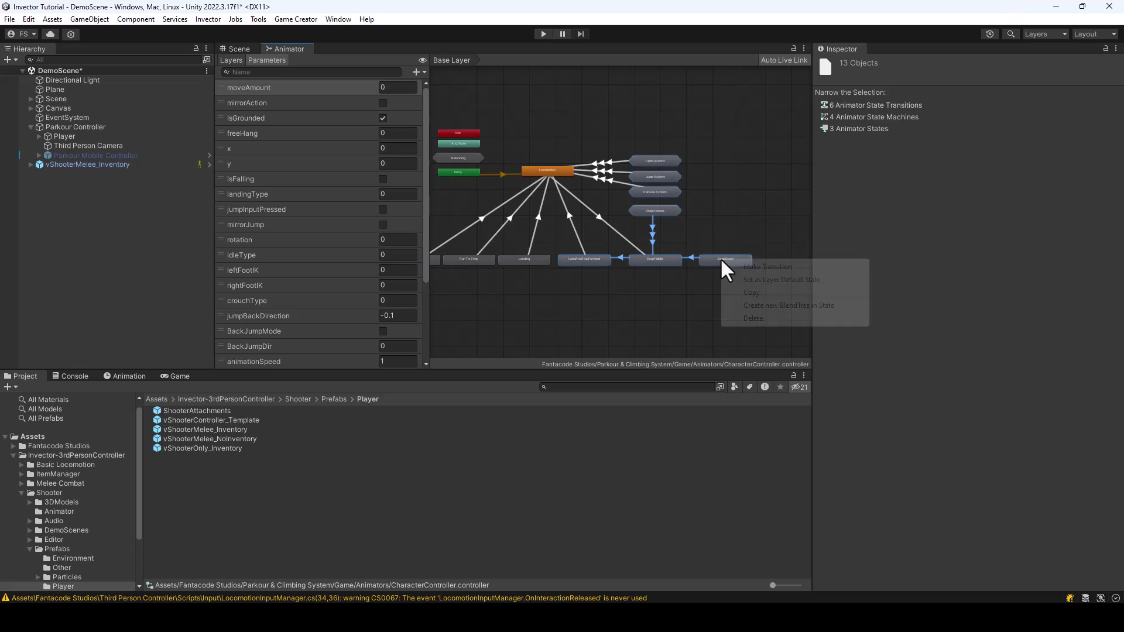
{"action": "left_click", "coordinate": [757, 294]}
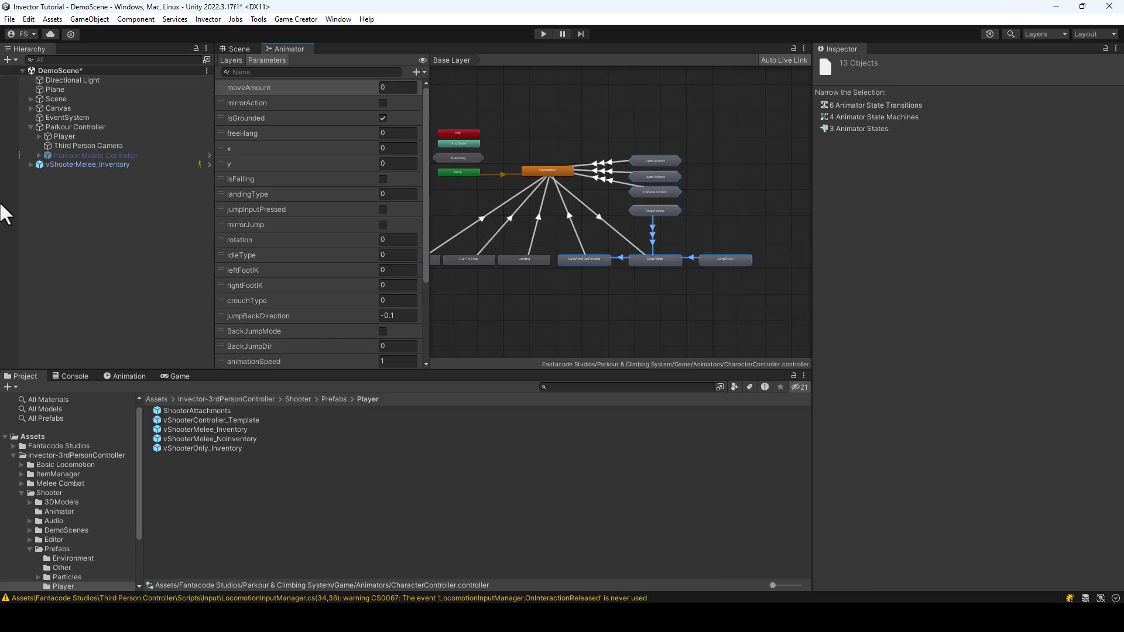
- Paste the copied parkour states into the Base Layer of vShooterMelee_Inventory's animator and position them beside the Locomotion state machine
{"action": "left_click", "coordinate": [72, 166]}
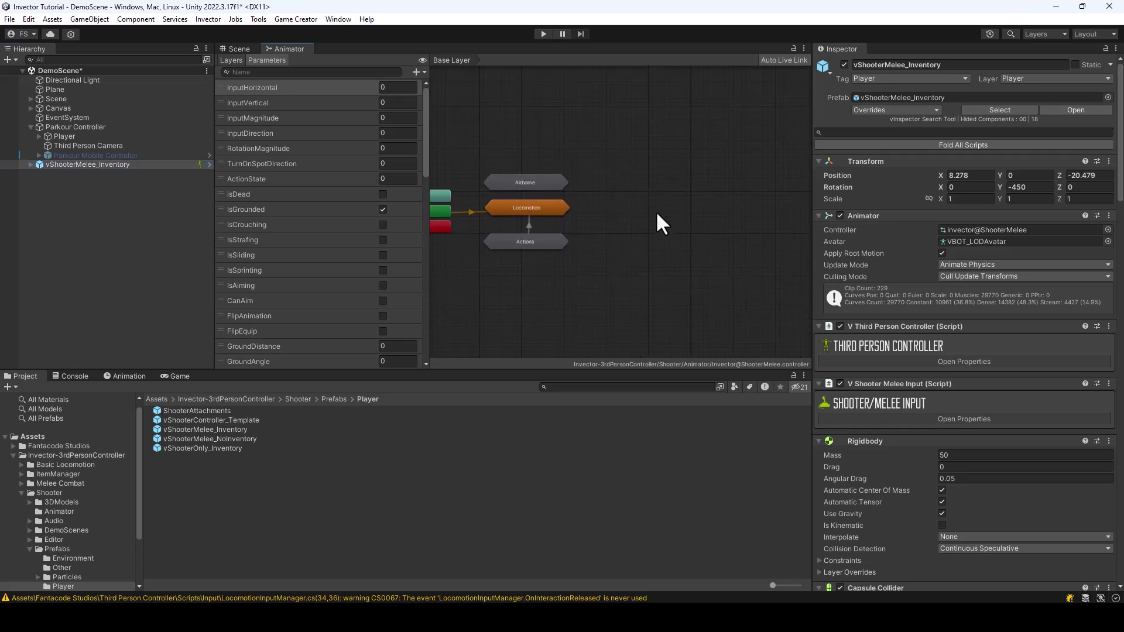
{"action": "key", "text": "ctrl+v"}
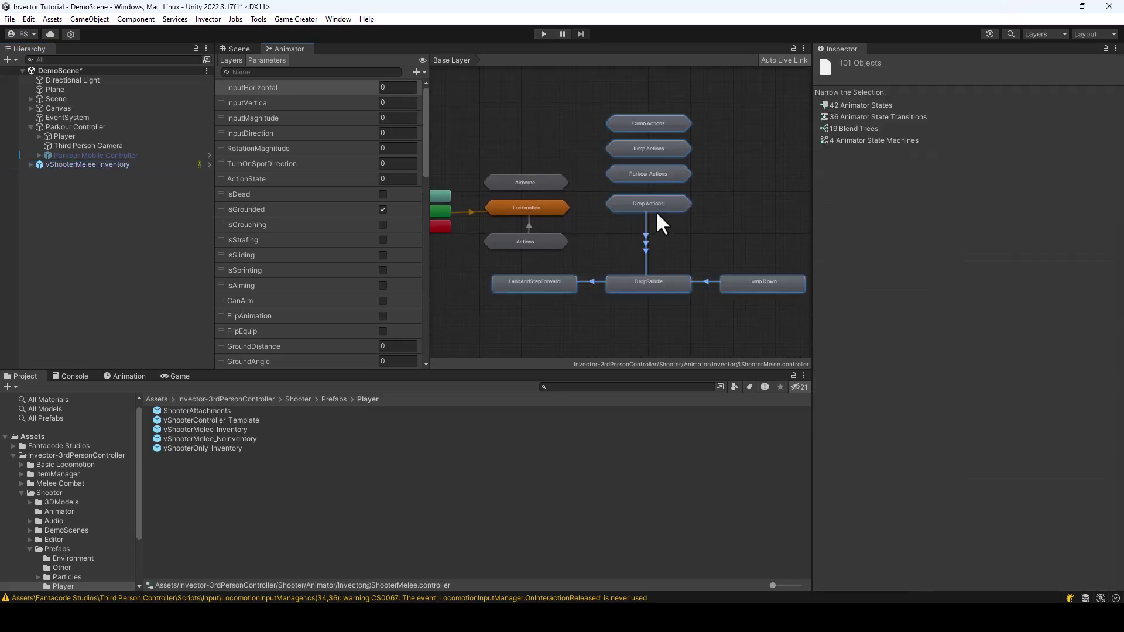
{"action": "left_click_drag", "start_coordinate": [659, 210], "coordinate": [661, 244]}
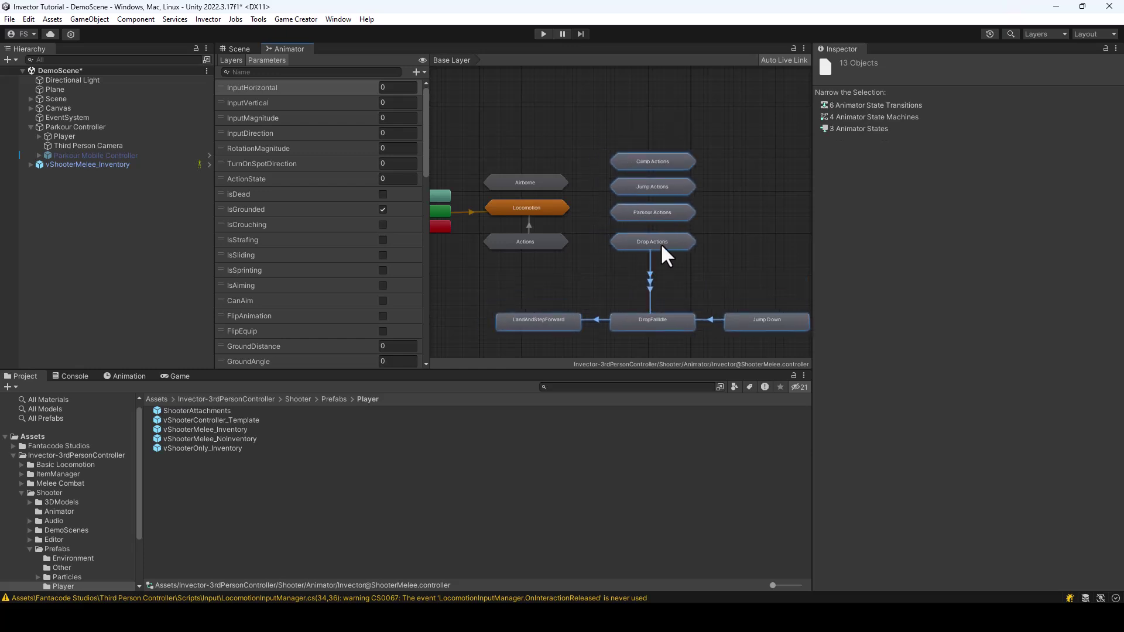
- Deselect the pasted states, switch to the browser to read Step 3: Integration of the documentation, and return to Unity
{"action": "scroll", "coordinate": [624, 265], "scroll_direction": "down", "scroll_amount": 2}
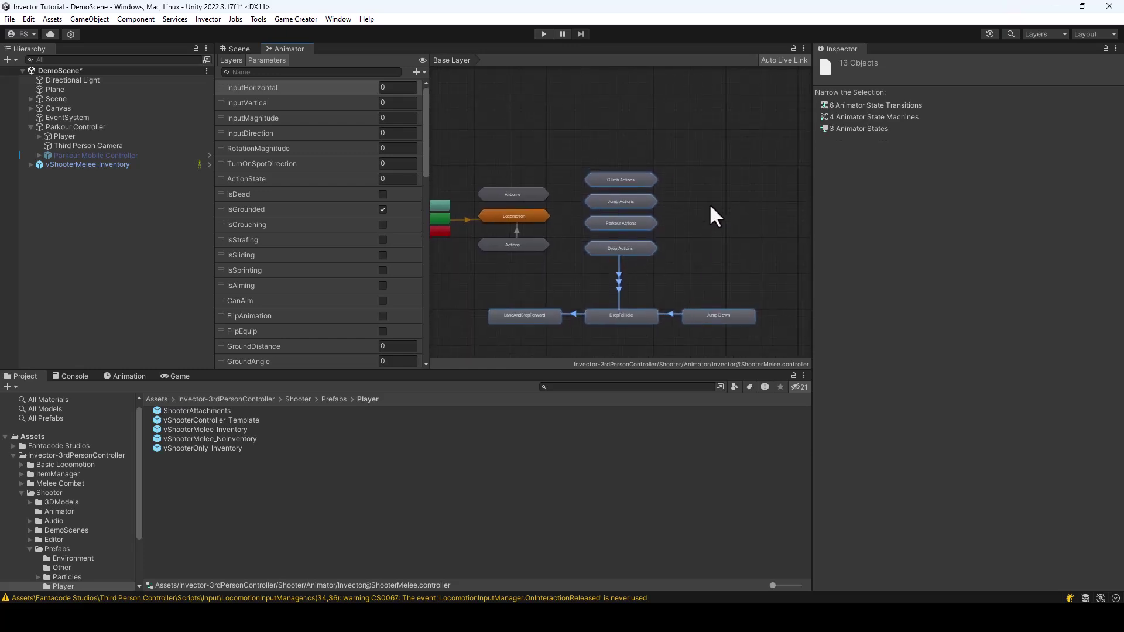
{"action": "left_click", "coordinate": [708, 242]}
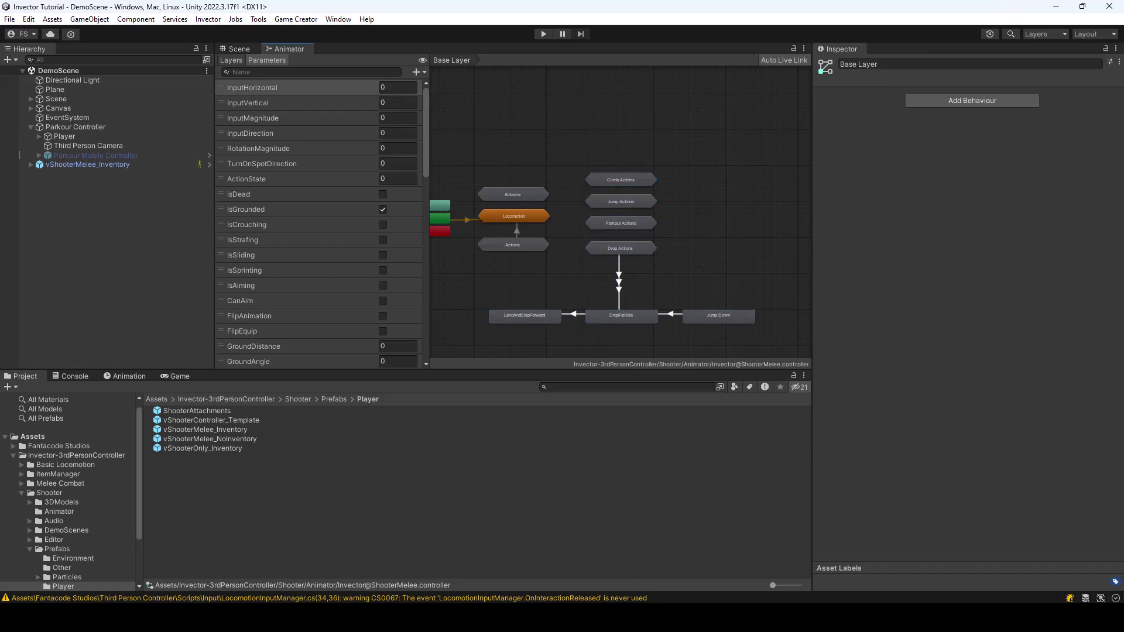
{"action": "key", "text": "alt+Tab"}
{"action": "scroll", "coordinate": [784, 412], "scroll_direction": "down", "scroll_amount": 15}
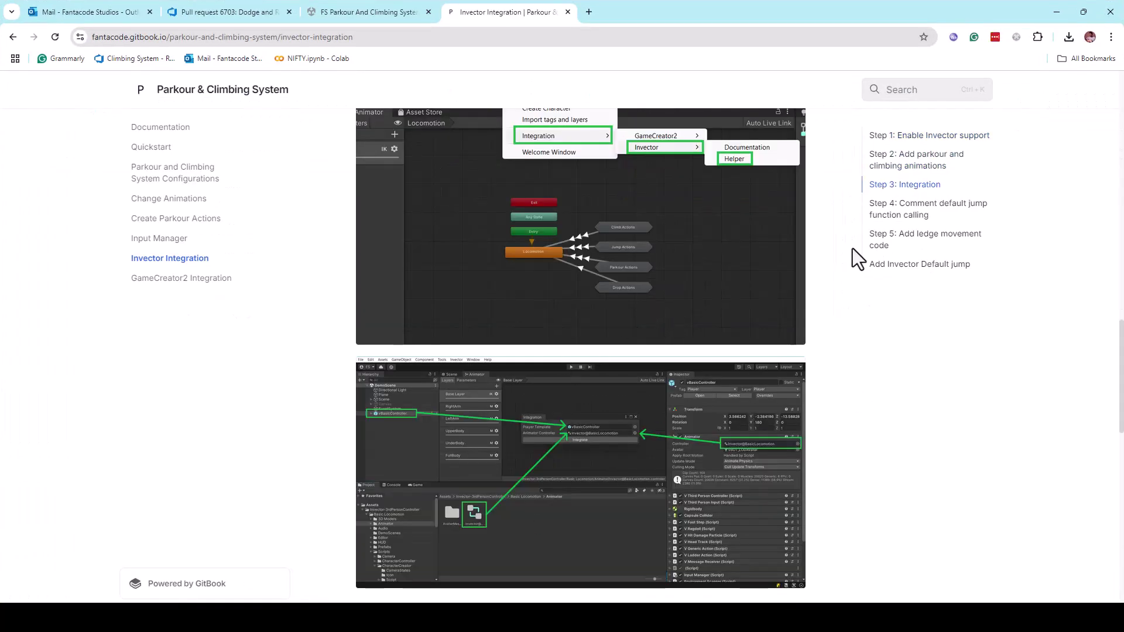
{"action": "key", "text": "alt+Tab"}
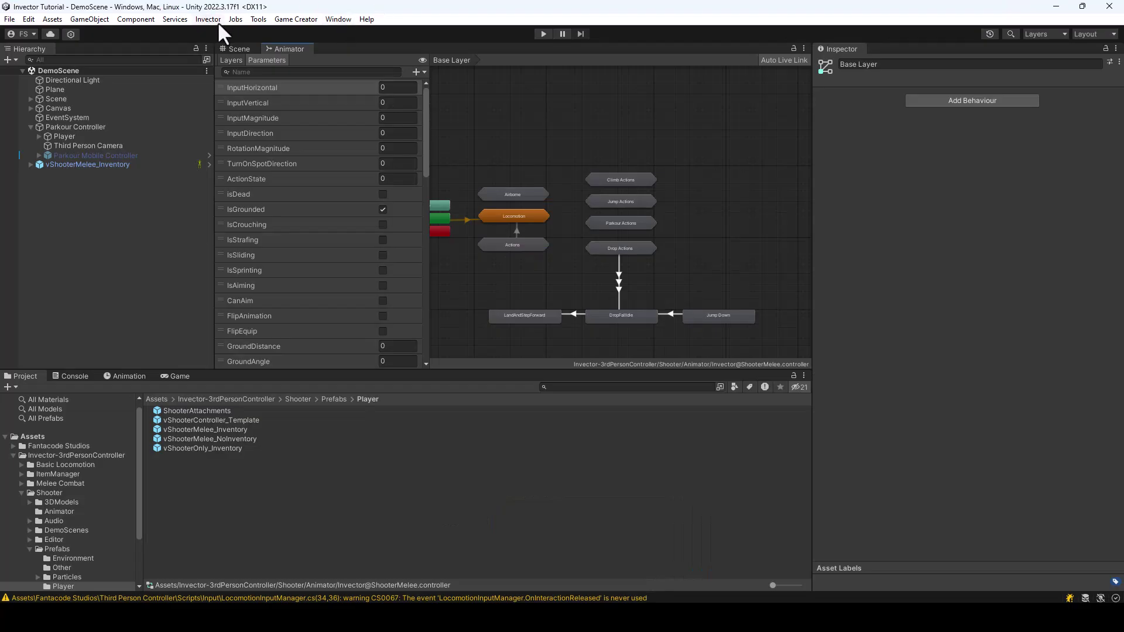
- Open the Parkour & Climbing System's Invector integration Helper
{"action": "left_click", "coordinate": [258, 19]}
{"action": "mouse_move", "coordinate": [308, 37]}
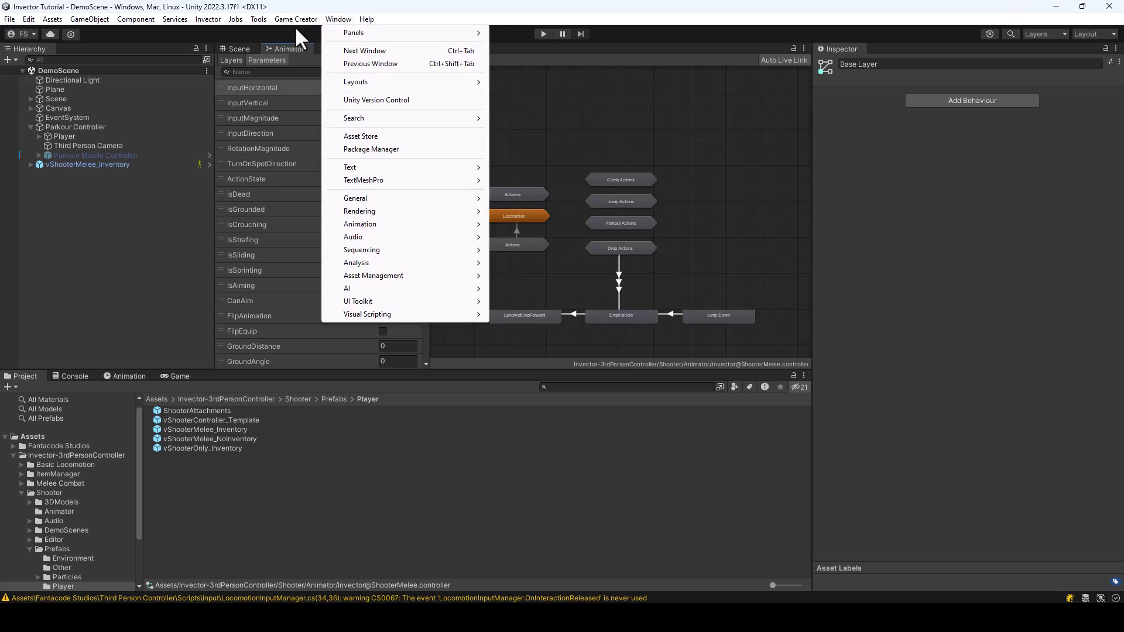
{"action": "left_click", "coordinate": [262, 19]}
{"action": "left_click", "coordinate": [262, 19]}
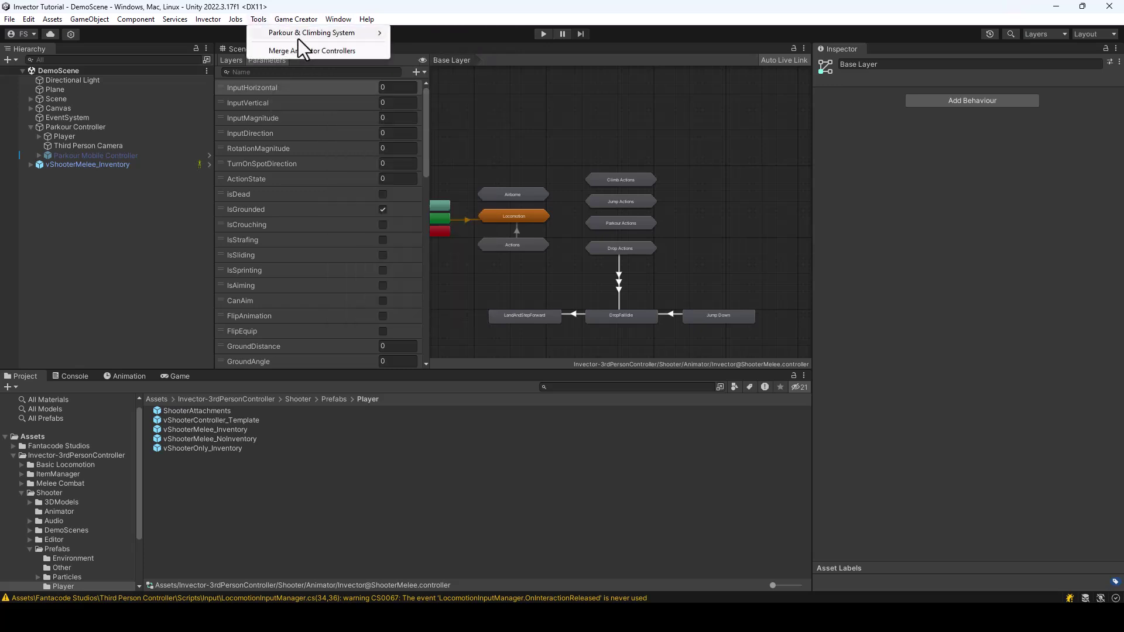
{"action": "mouse_move", "coordinate": [298, 37]}
{"action": "mouse_move", "coordinate": [452, 79]}
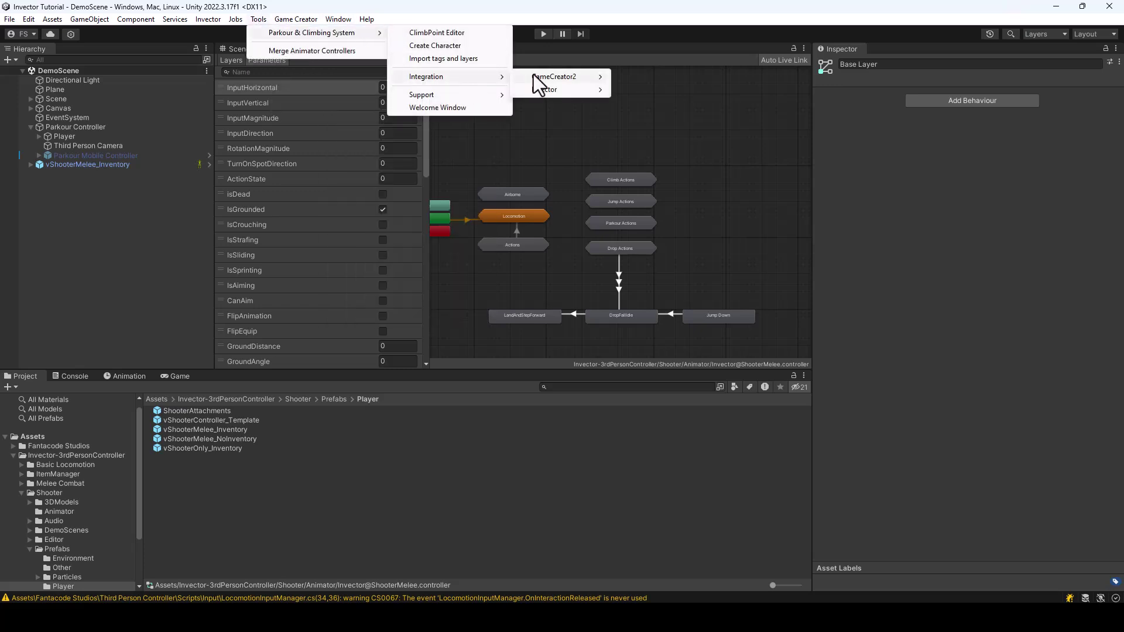
{"action": "mouse_move", "coordinate": [558, 89]}
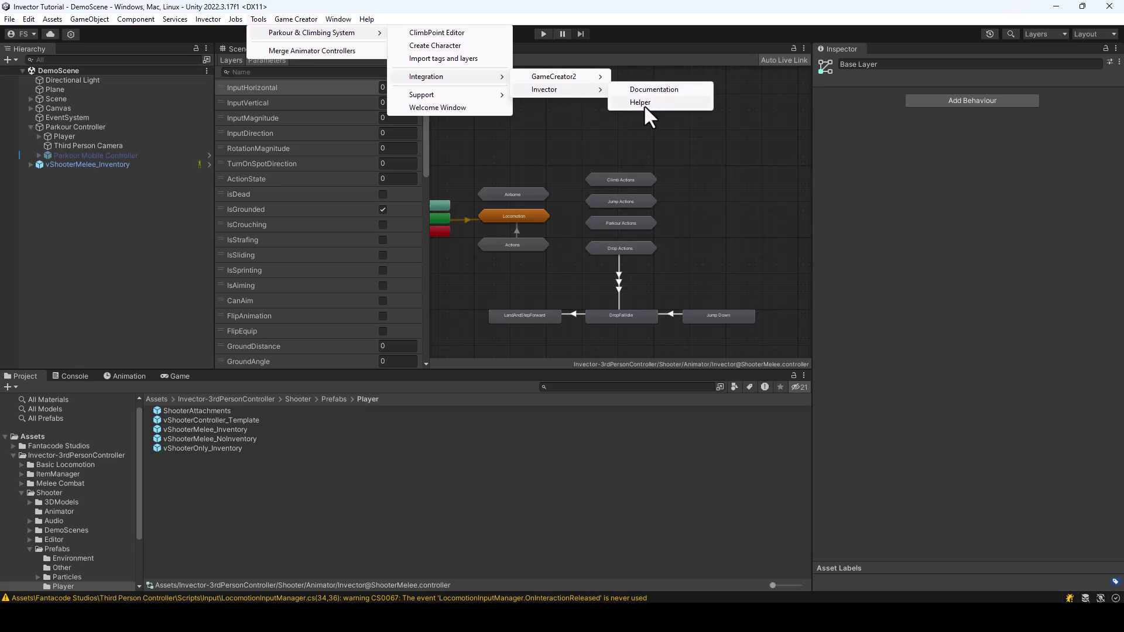
{"action": "left_click", "coordinate": [651, 101]}
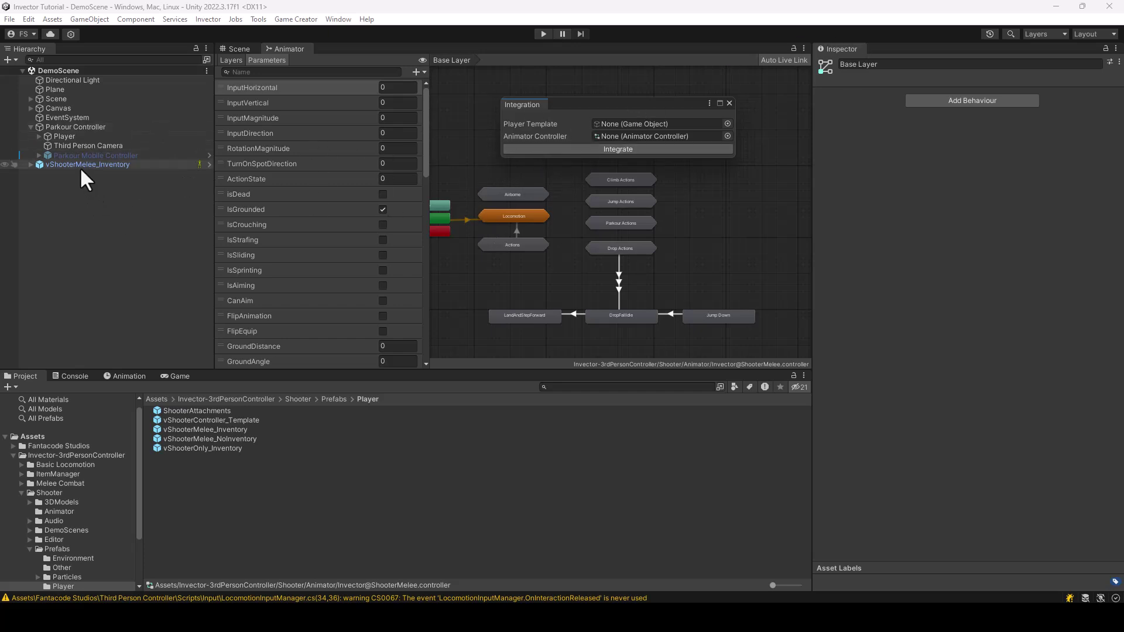
- Run the integration with vShooterMelee_Inventory as Player Template and Invector@ShooterMelee as Animator Controller, and close the Integration window
{"action": "left_click_drag", "start_coordinate": [82, 164], "coordinate": [644, 125]}
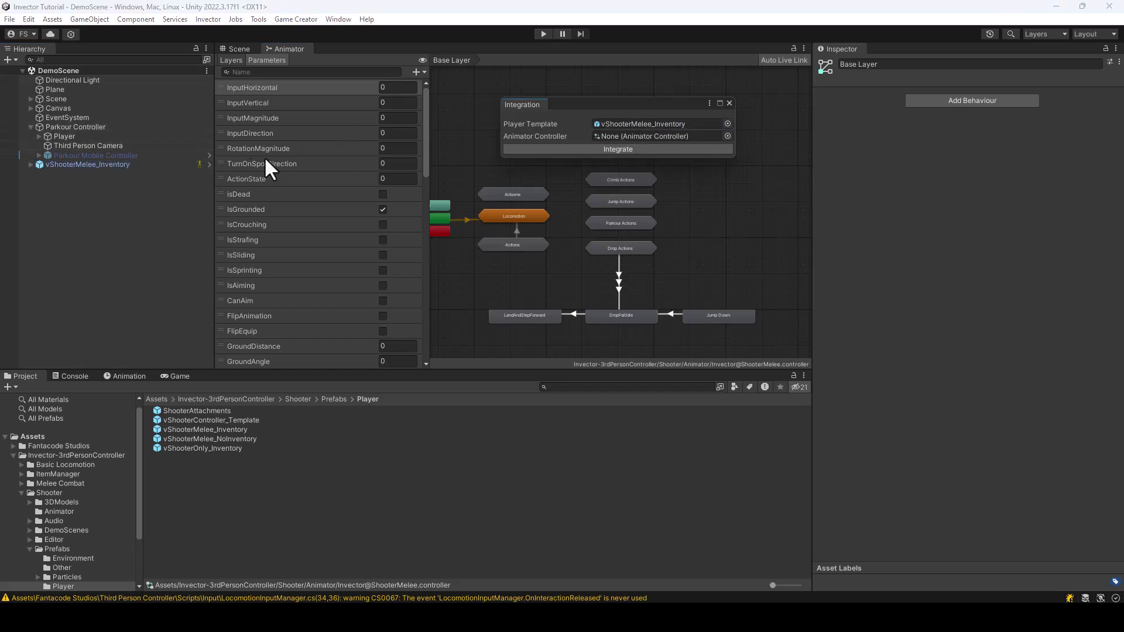
{"action": "left_click_drag", "start_coordinate": [574, 100], "coordinate": [543, 99]}
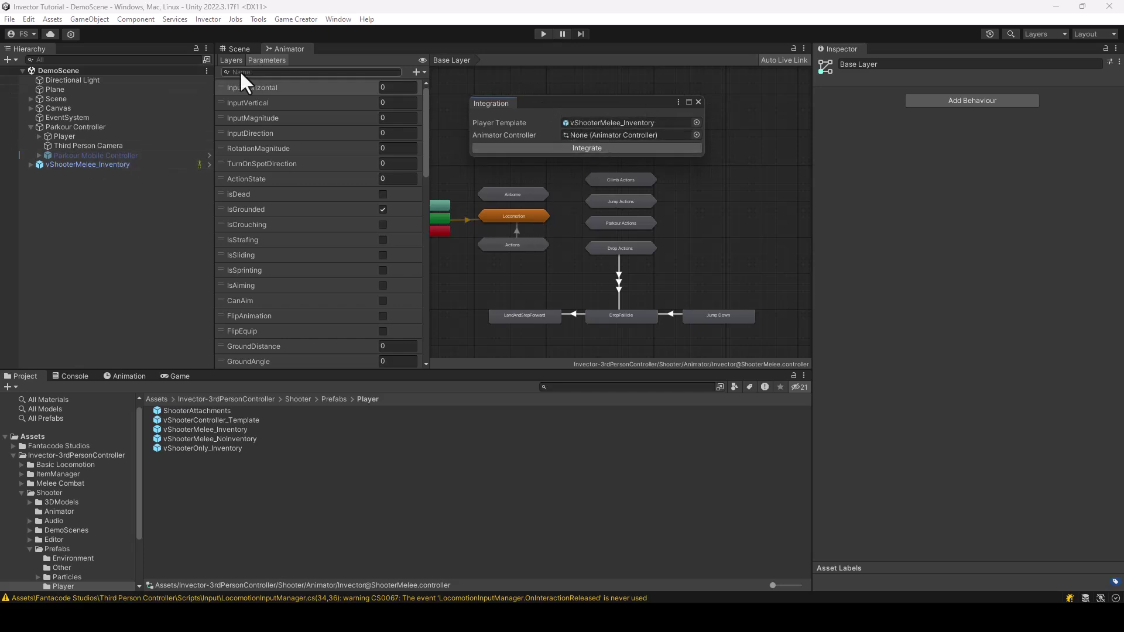
{"action": "left_click", "coordinate": [99, 165]}
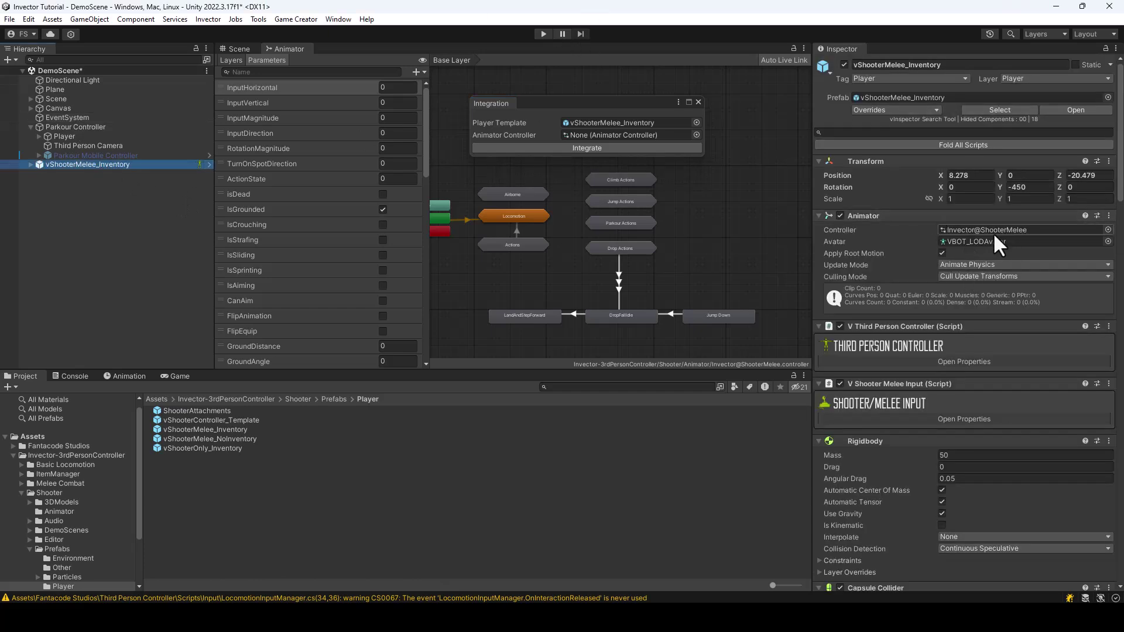
{"action": "left_click", "coordinate": [990, 229]}
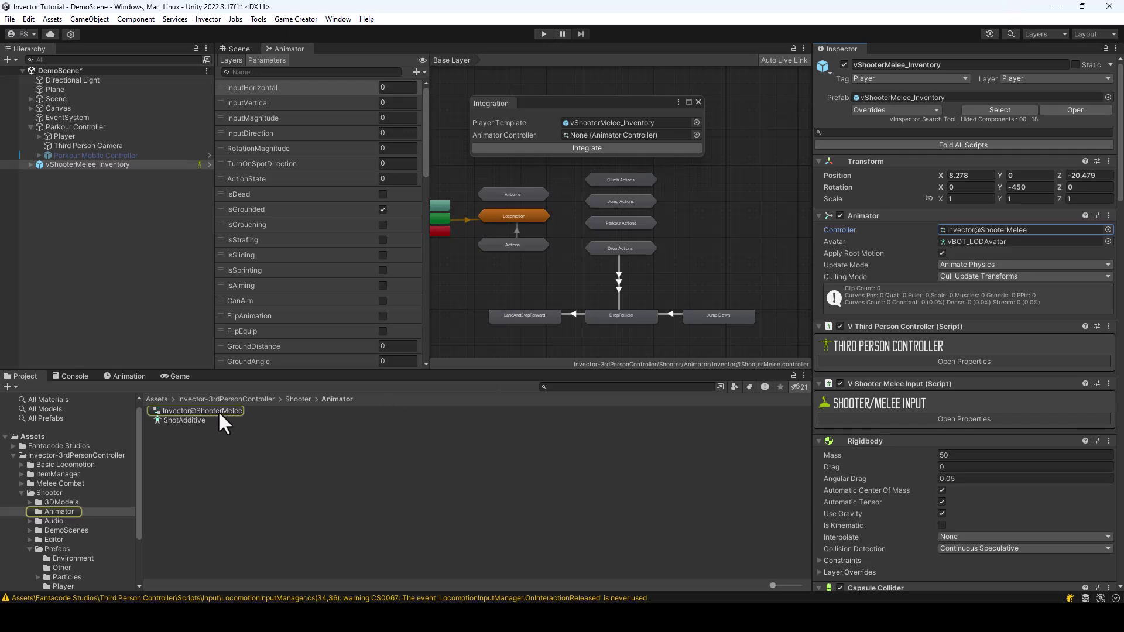
{"action": "left_click_drag", "start_coordinate": [216, 410], "coordinate": [622, 136]}
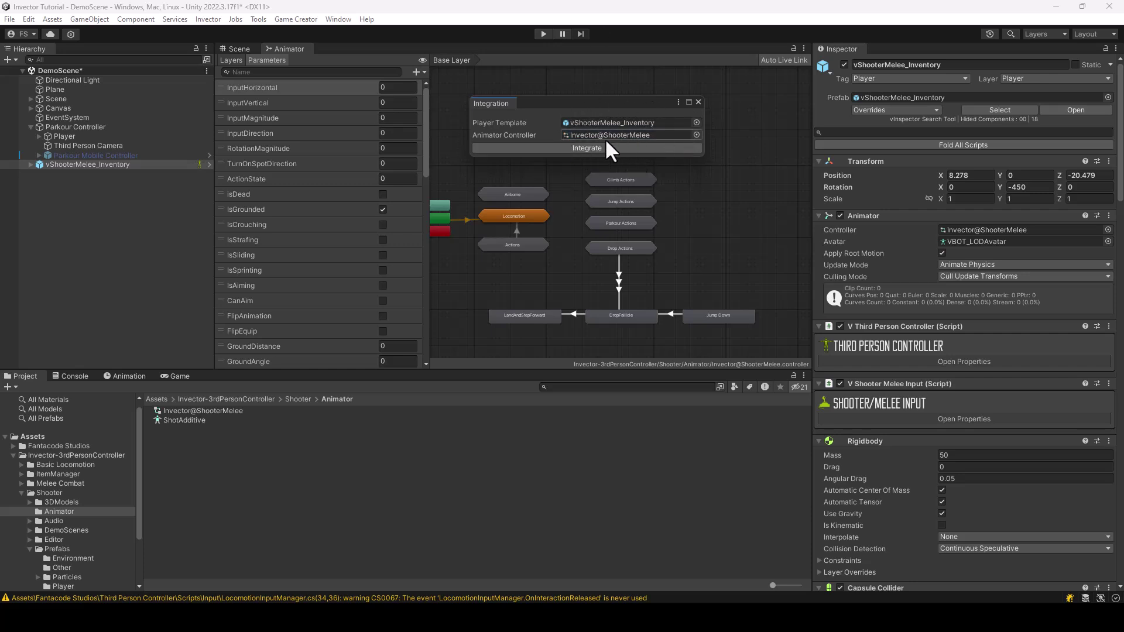
{"action": "left_click", "coordinate": [630, 150]}
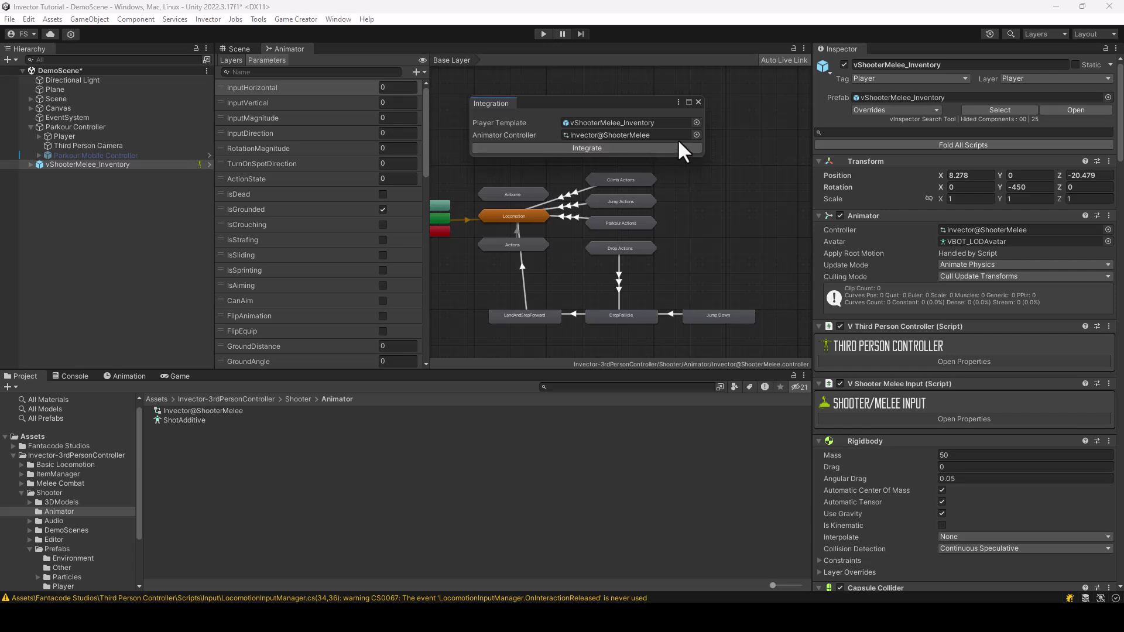
{"action": "left_click", "coordinate": [699, 102]}
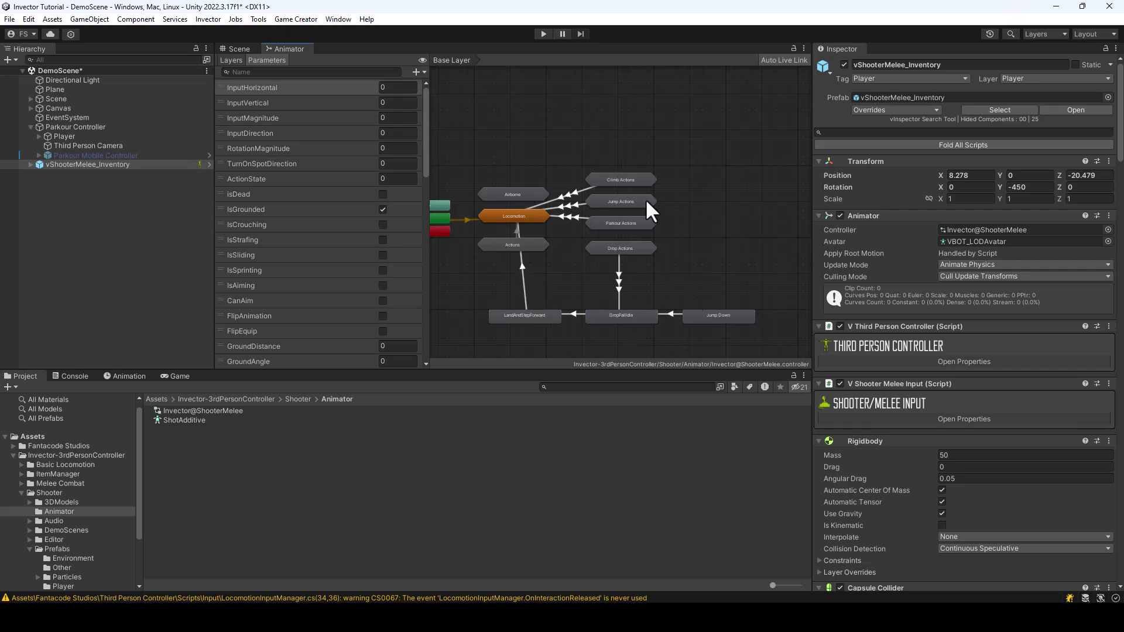
- Review the parkour and climbing scripts added to vShooterMelee_Inventory and save the scene
{"action": "left_click_drag", "start_coordinate": [1122, 153], "coordinate": [1122, 577]}
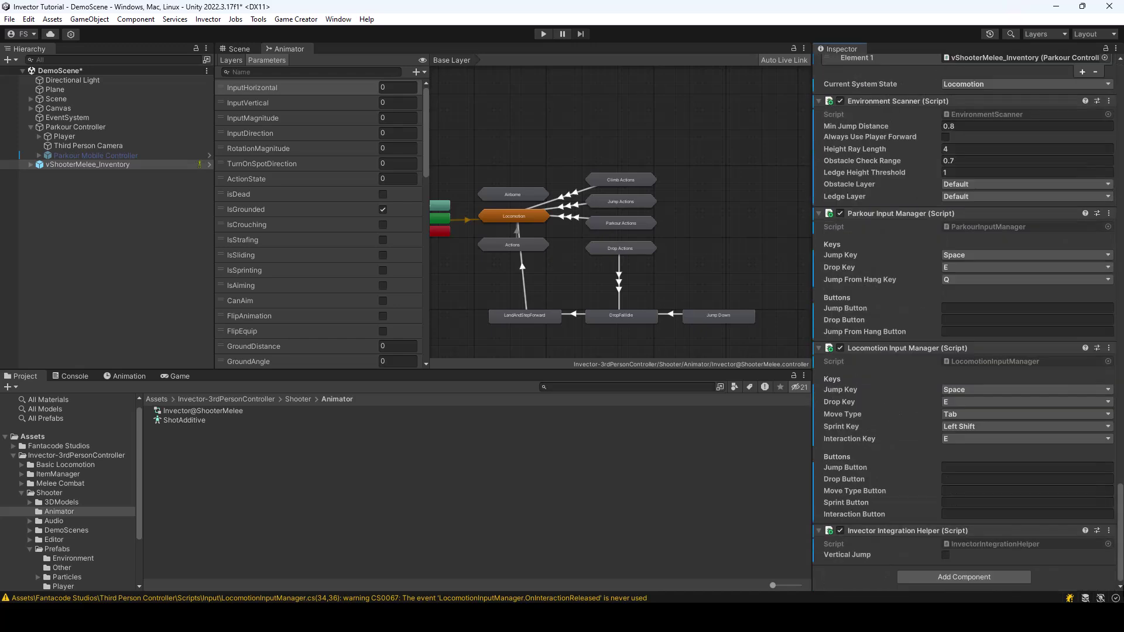
{"action": "scroll", "coordinate": [974, 271], "scroll_direction": "up", "scroll_amount": 10}
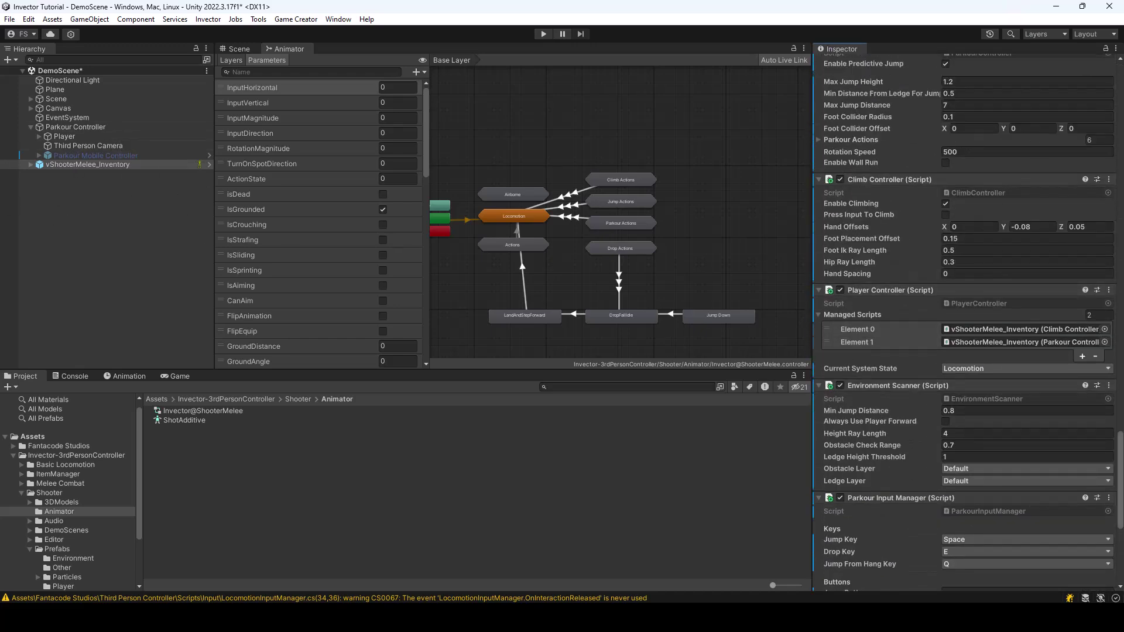
{"action": "left_click_drag", "start_coordinate": [1120, 457], "coordinate": [1121, 511]}
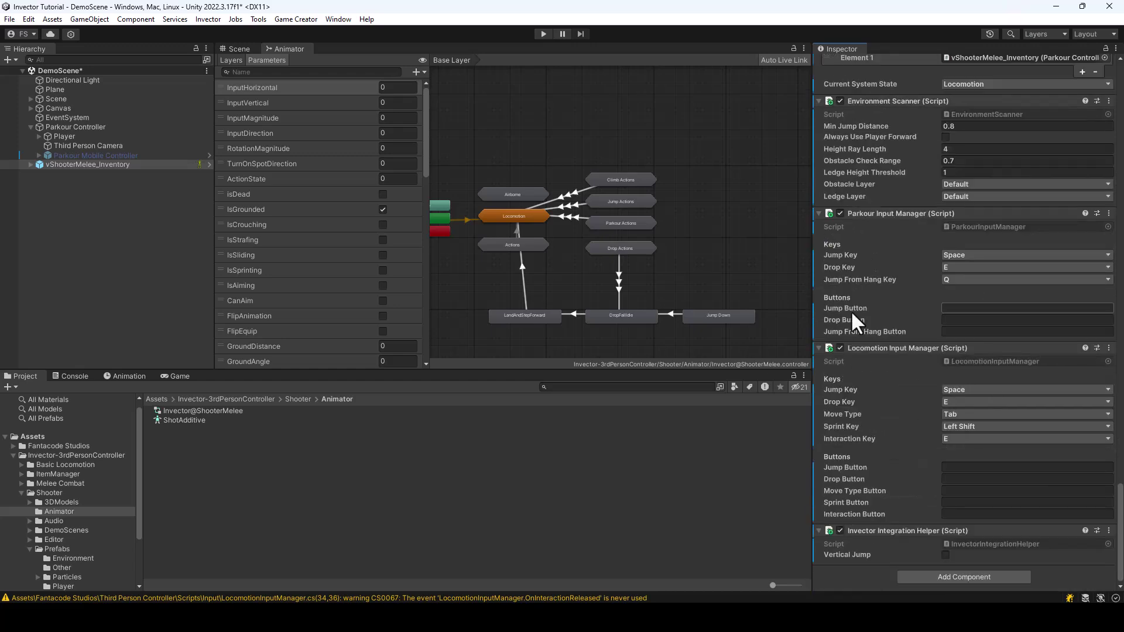
{"action": "key", "text": "ctrl+s"}
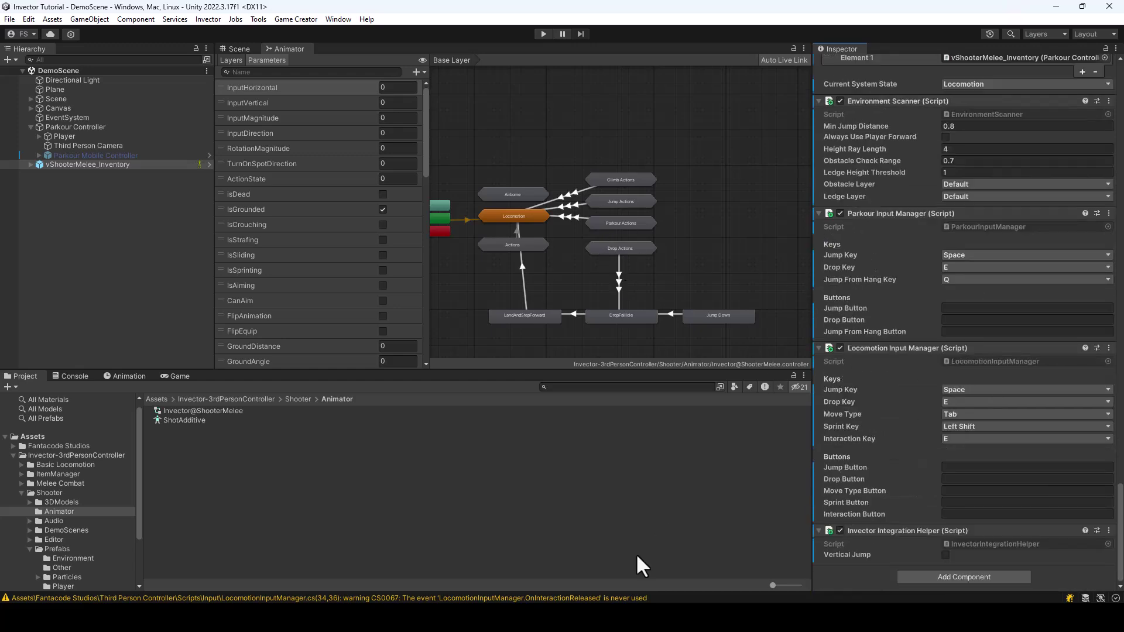
- Switch to the browser, read Step 4 on commenting out the default jump function call, and return to Unity
{"action": "key", "text": "alt+Tab"}
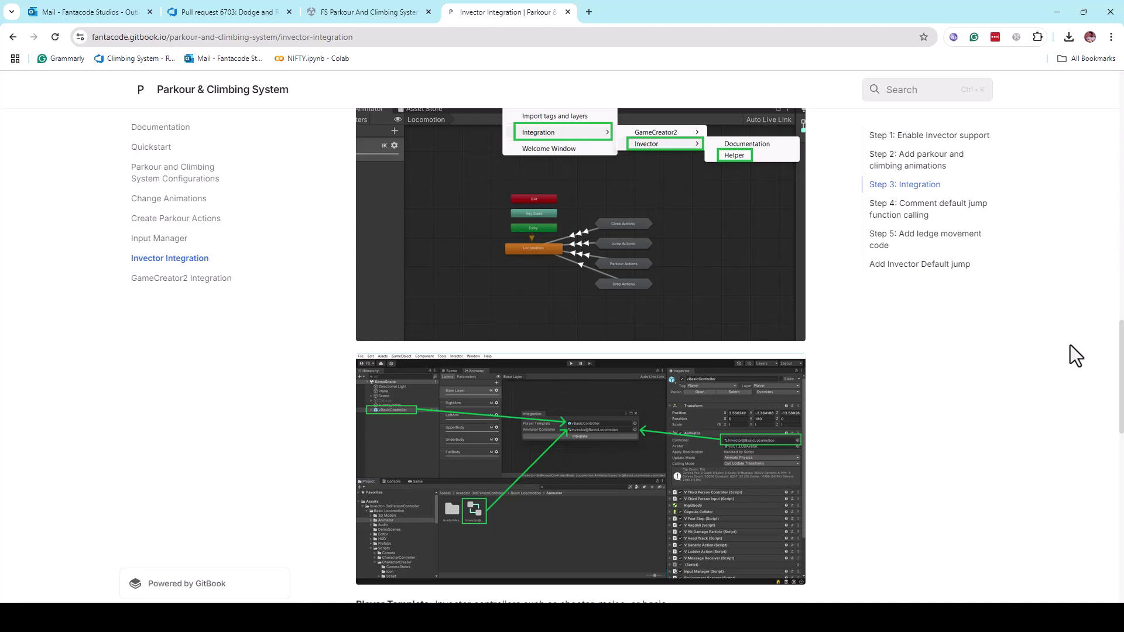
{"action": "scroll", "coordinate": [1070, 346], "scroll_direction": "down", "scroll_amount": 8}
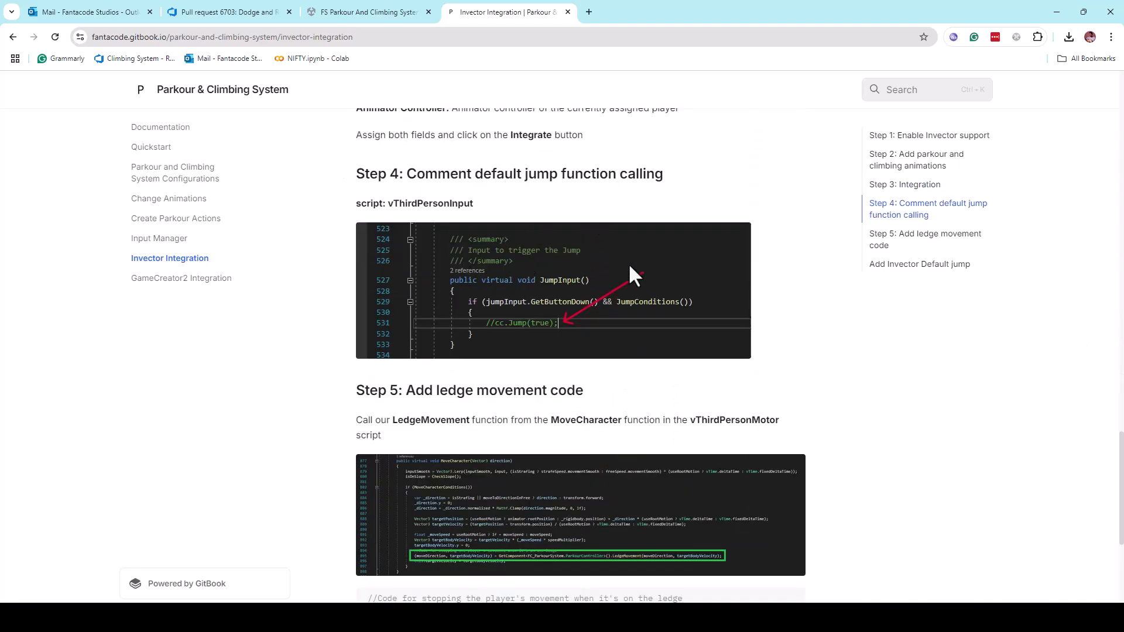
{"action": "left_click", "coordinate": [1057, 11]}
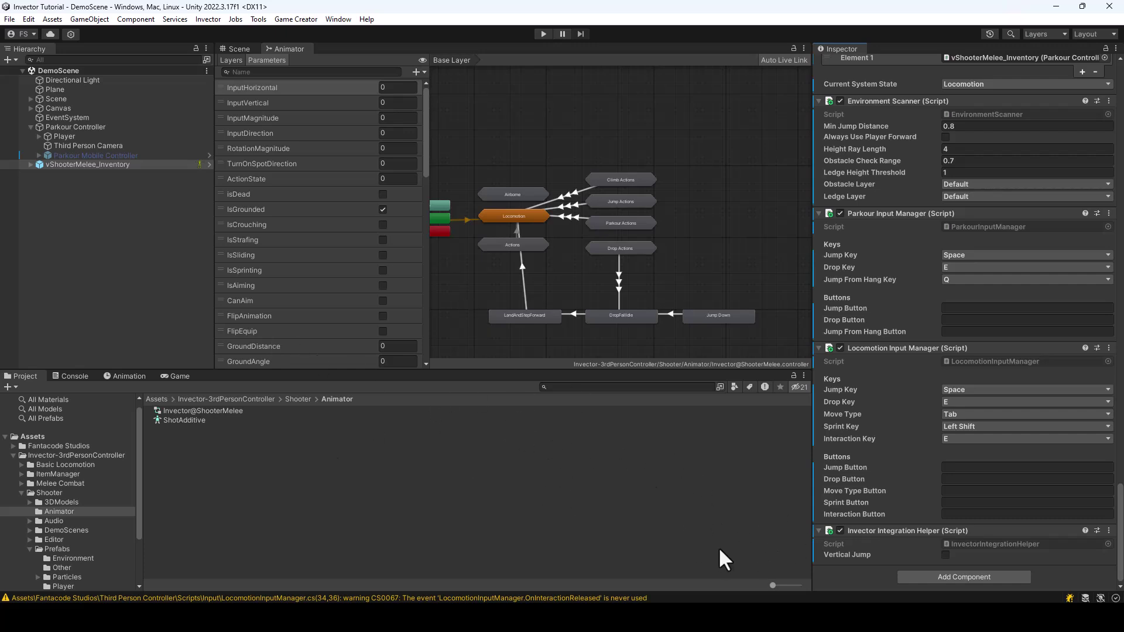
- Switch to Visual Studio and find "Jump(" in vThirdPersonInput.cs
{"action": "key", "text": "alt+Tab"}
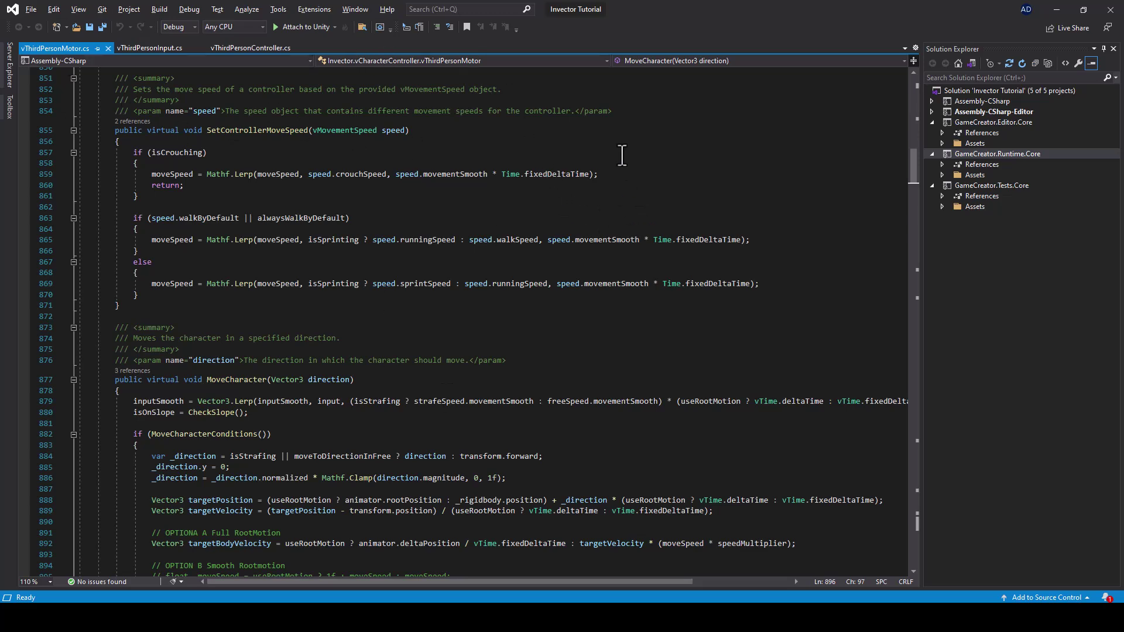
{"action": "left_click", "coordinate": [212, 48]}
{"action": "left_click", "coordinate": [149, 48]}
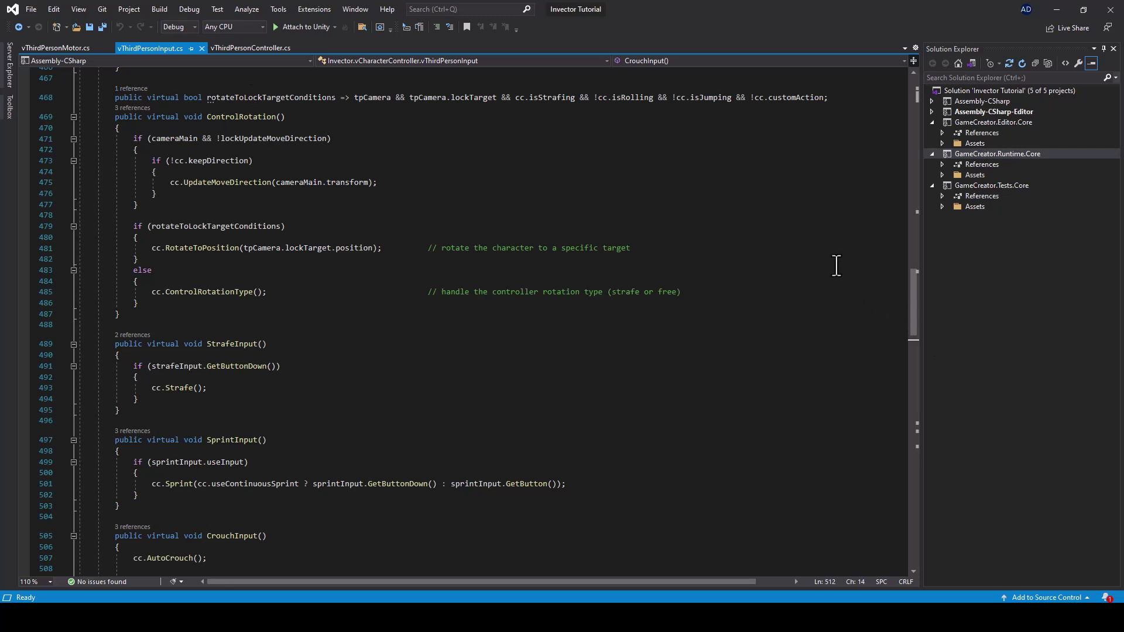
{"action": "key", "text": "ctrl+f"}
{"action": "key", "text": "BackSpace"}
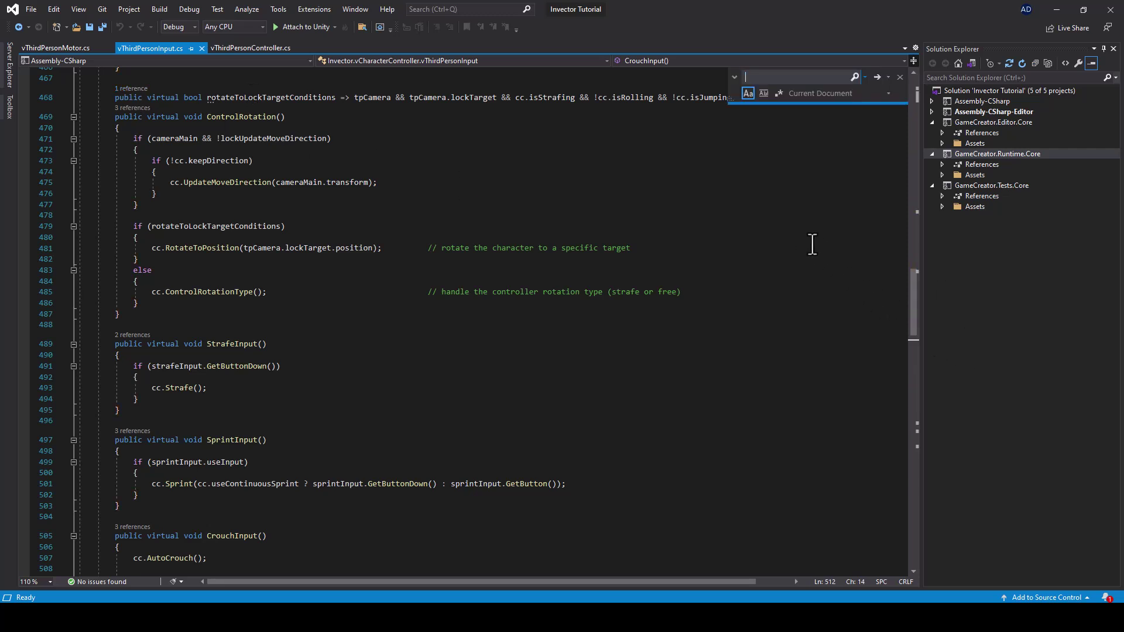
{"action": "type", "text": "Jump("}
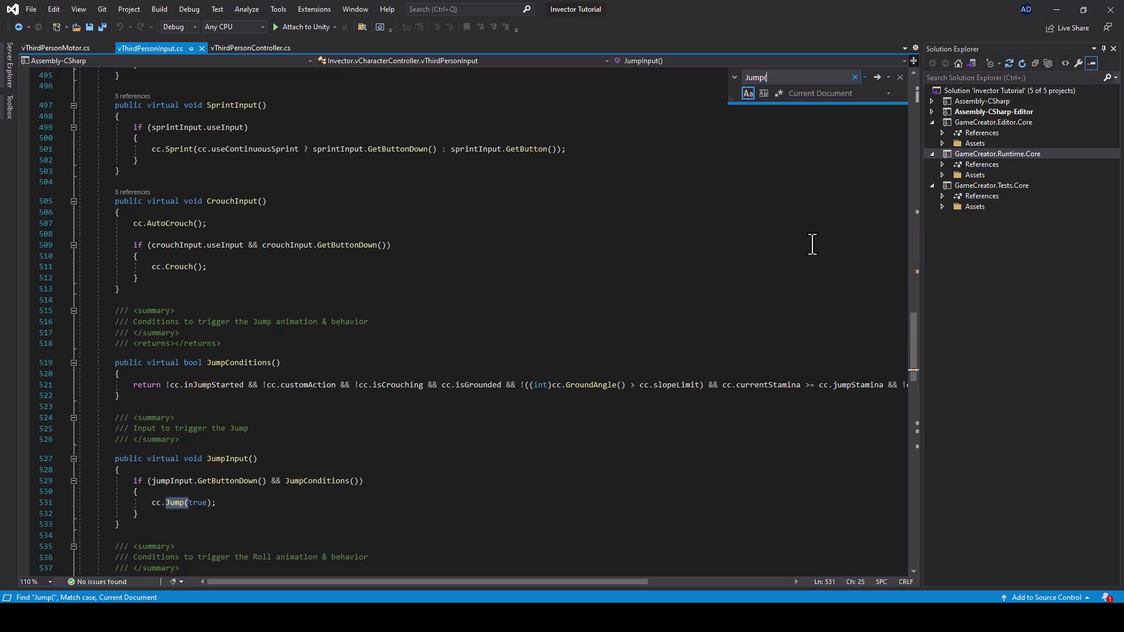
- Comment out the cc.Jump(true); call in the JumpInput function, save the script, and close the search
{"action": "scroll", "coordinate": [816, 403], "scroll_direction": "down", "scroll_amount": 2}
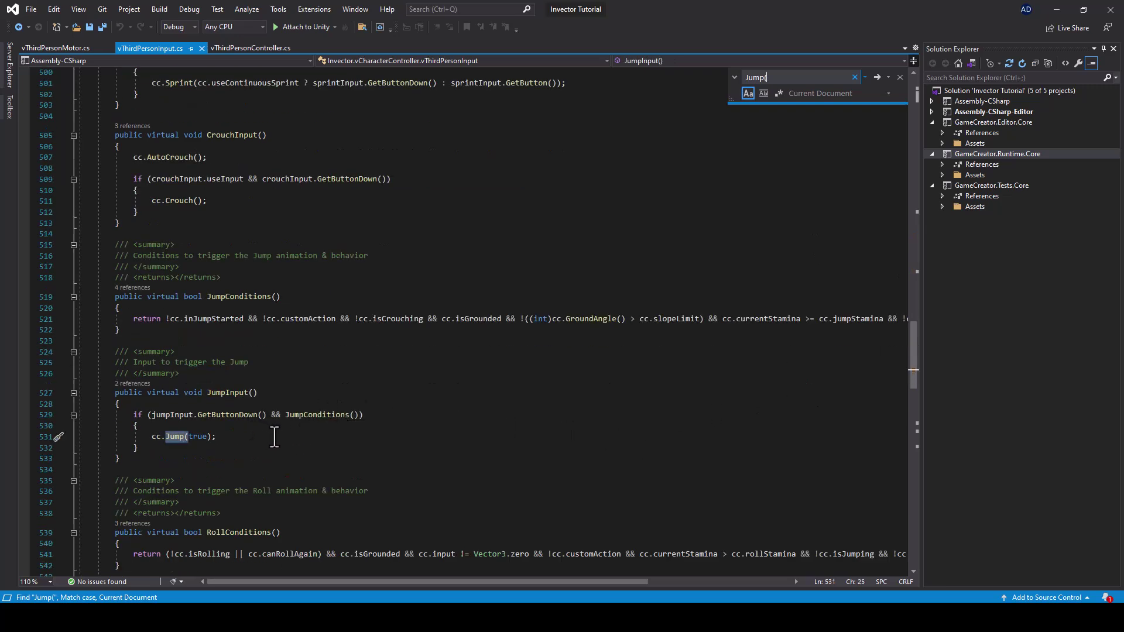
{"action": "scroll", "coordinate": [246, 434], "scroll_direction": "down", "scroll_amount": 1}
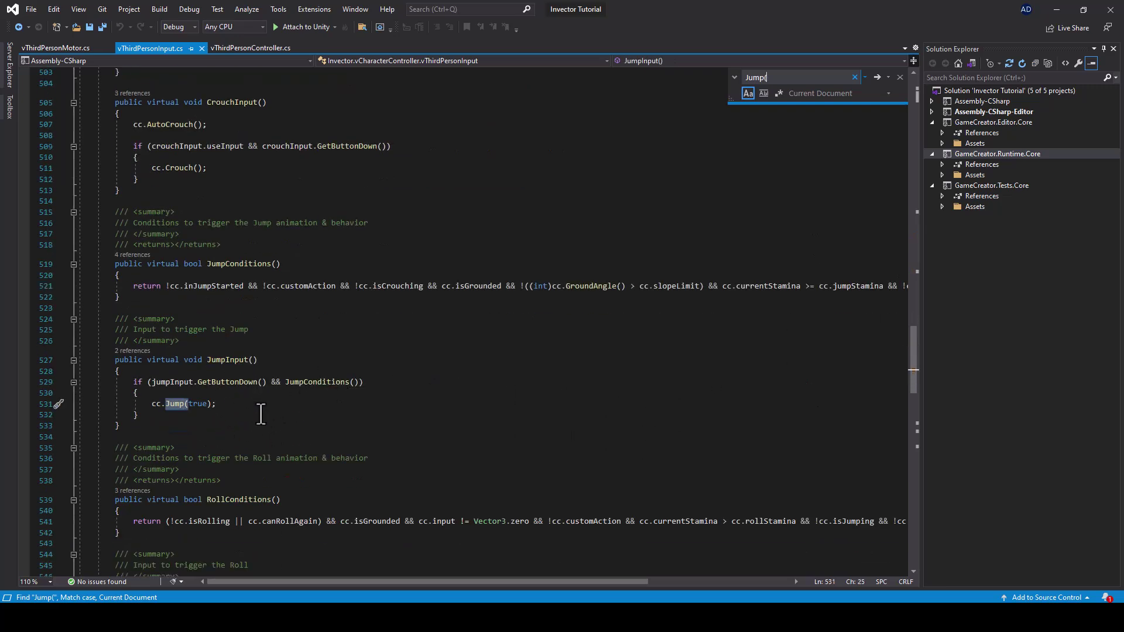
{"action": "left_click", "coordinate": [150, 405]}
{"action": "type", "text": "//"}
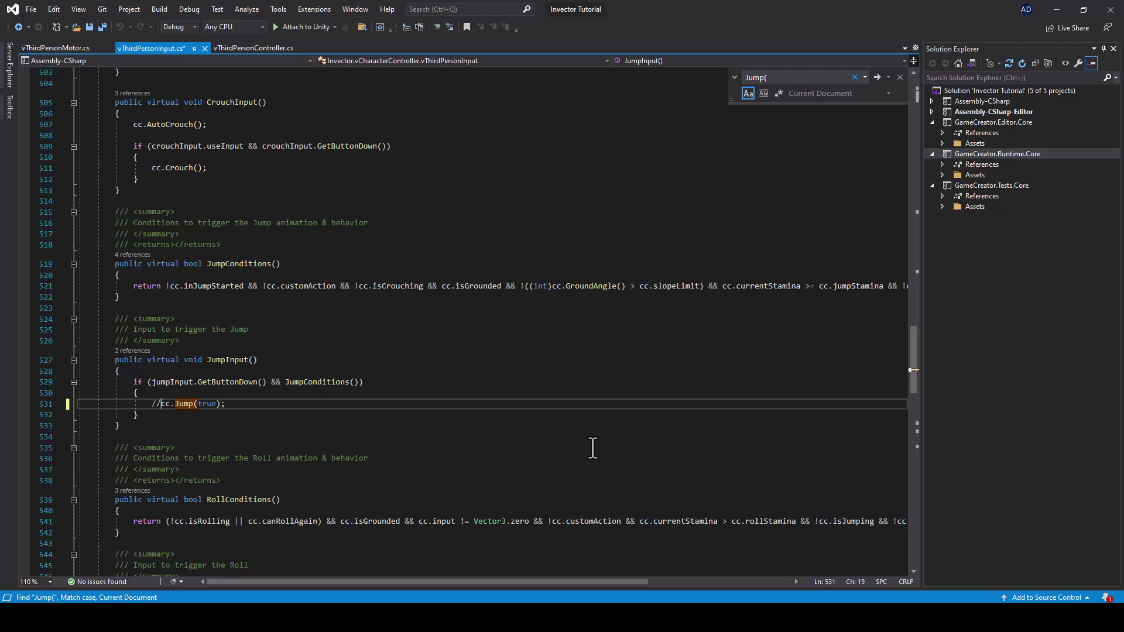
{"action": "key", "text": "ctrl+s"}
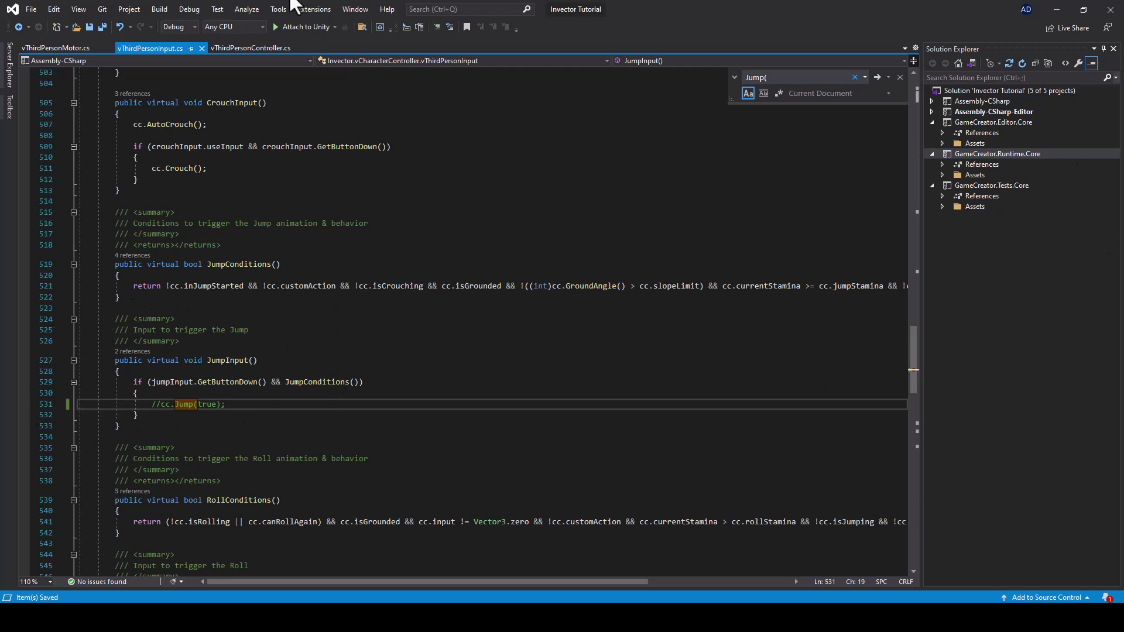
{"action": "key", "text": "Escape"}
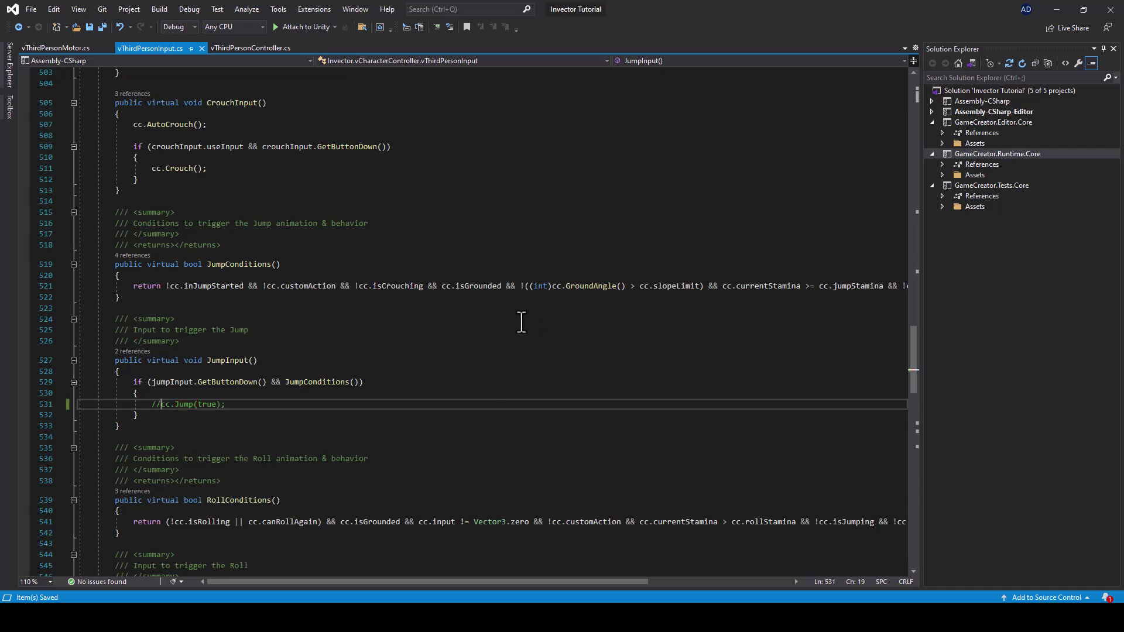
- Close vThirdPersonInput.cs, search all code for "ThirdPersonIn", and reopen vThirdPersonInput.cs from the results
{"action": "left_click", "coordinate": [202, 48]}
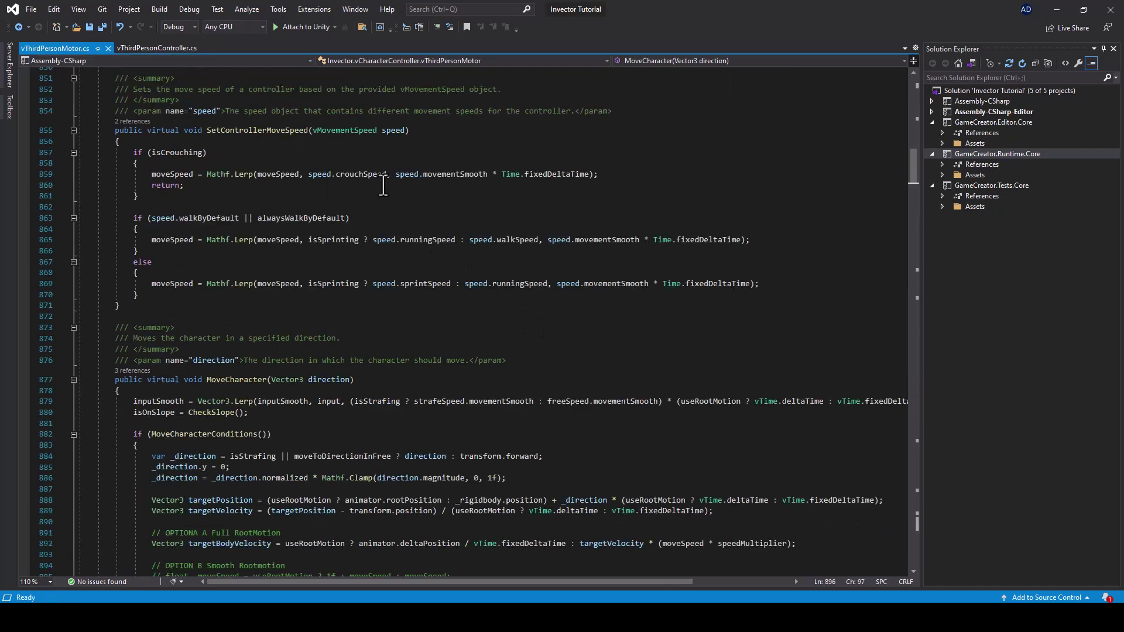
{"action": "key", "text": "ctrl+t"}
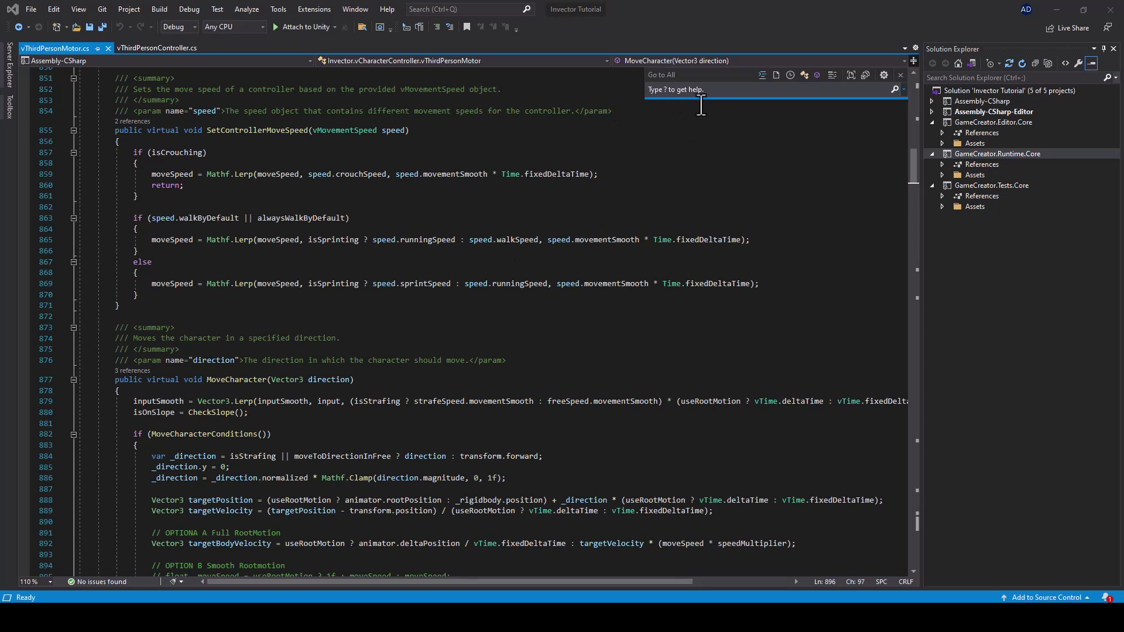
{"action": "type", "text": "ThirdPers"}
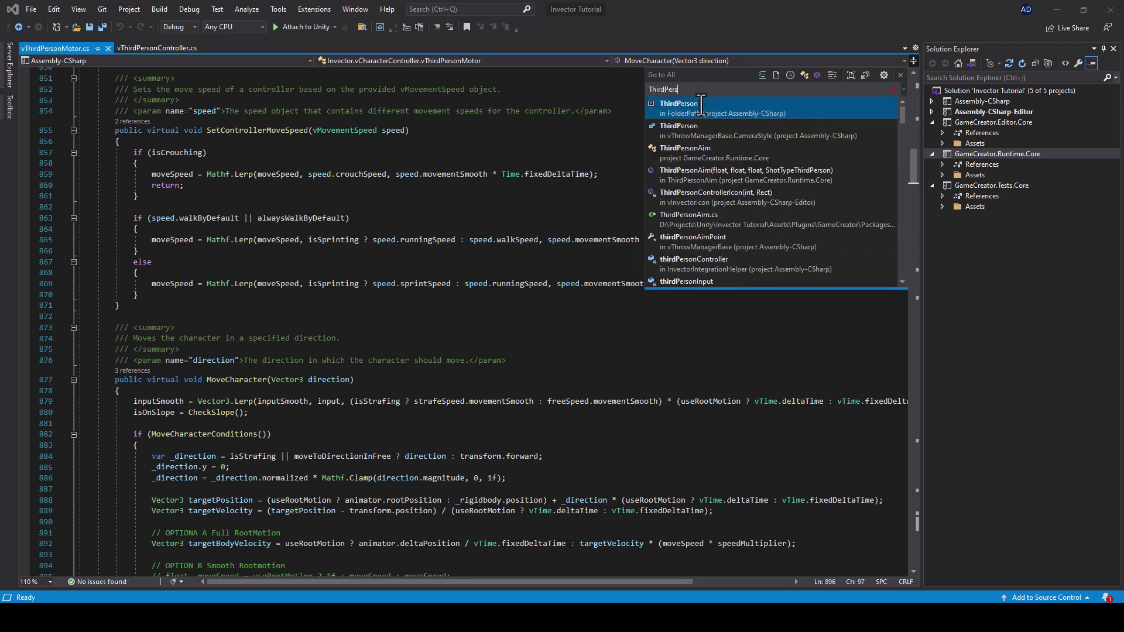
{"action": "type", "text": "onIn"}
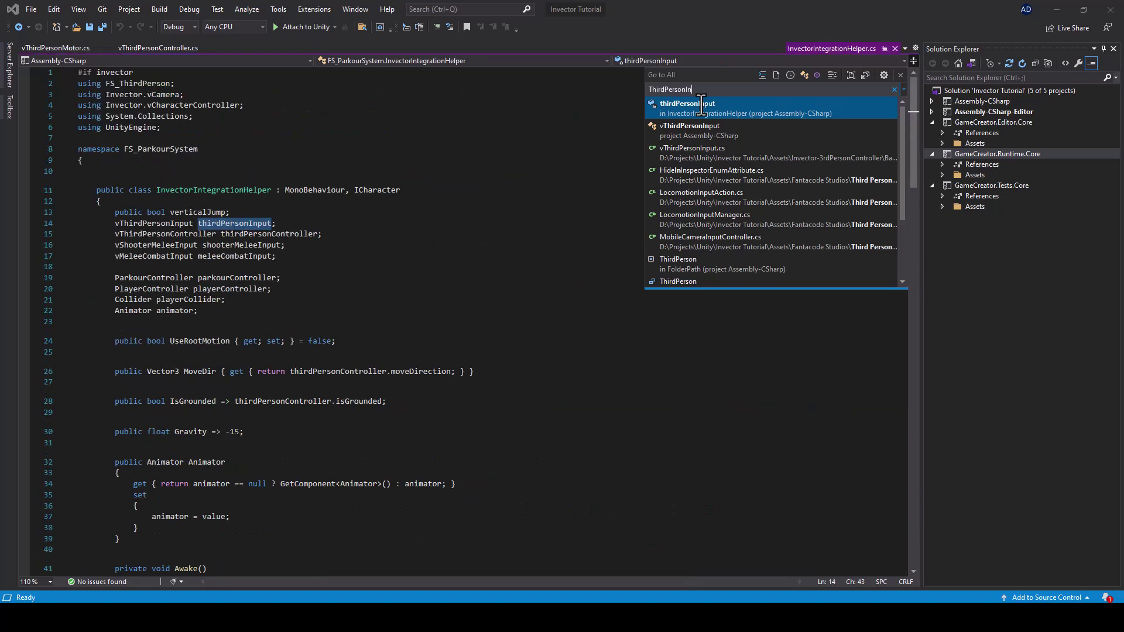
{"action": "key", "text": "Down"}
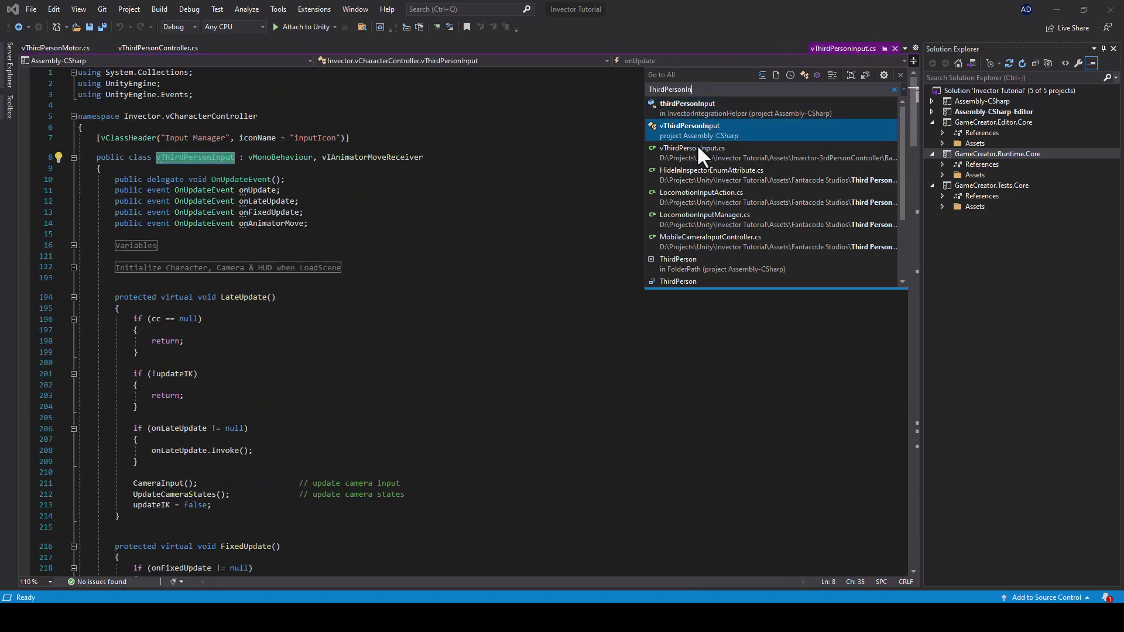
{"action": "left_click", "coordinate": [699, 150]}
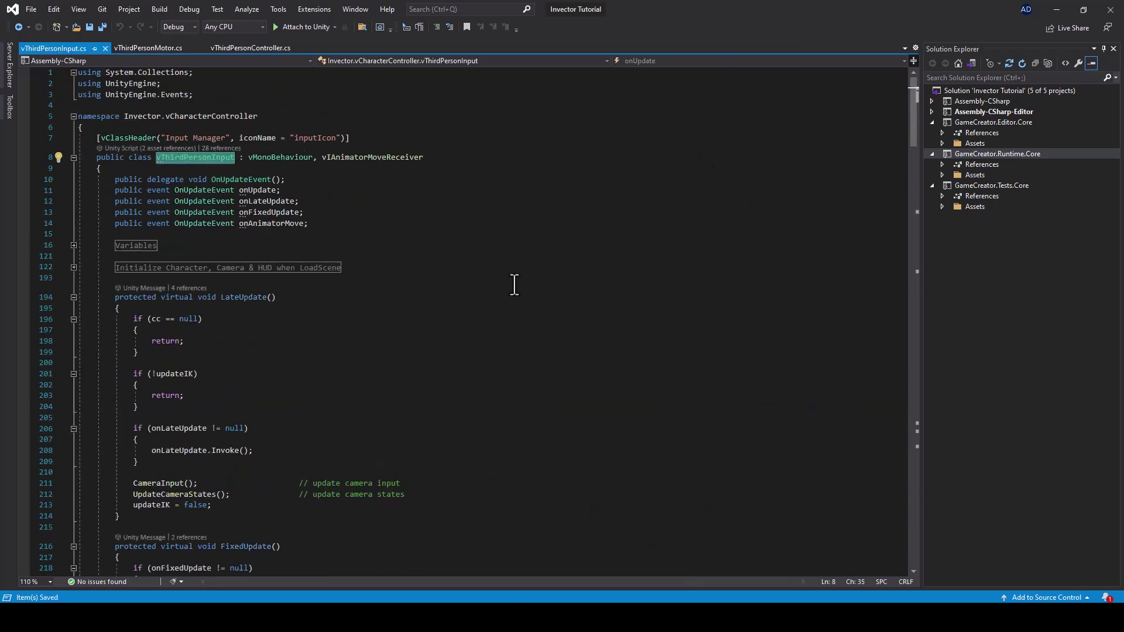
{"action": "left_click", "coordinate": [598, 281]}
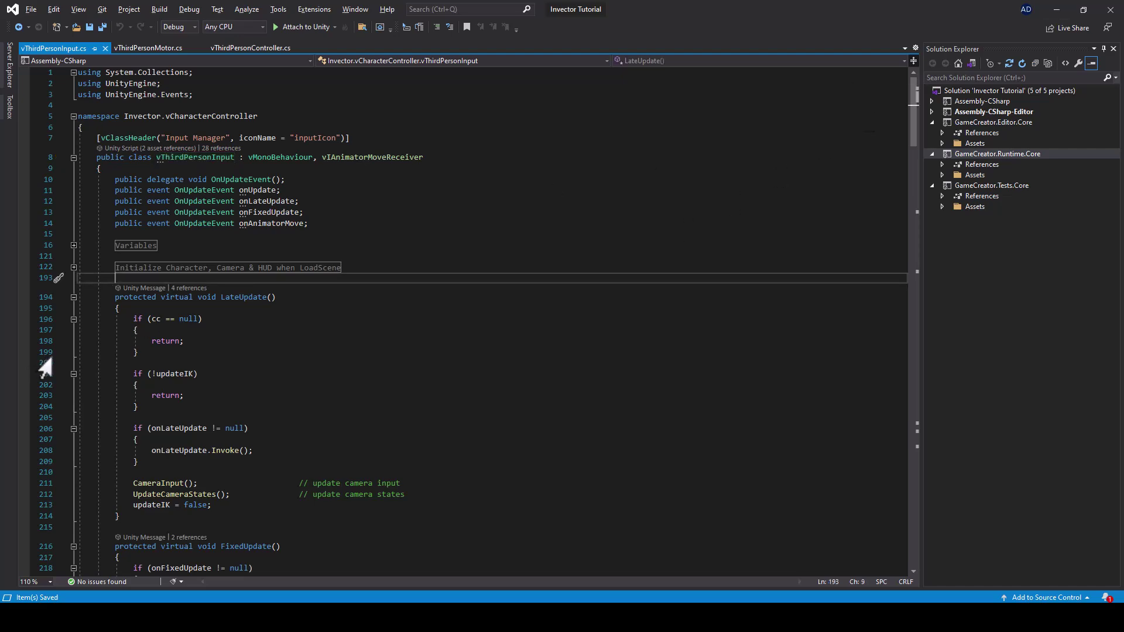
- Switch to Unity, show the Scene view, and deactivate the Parkour Controller object
{"action": "left_click", "coordinate": [1061, 8]}
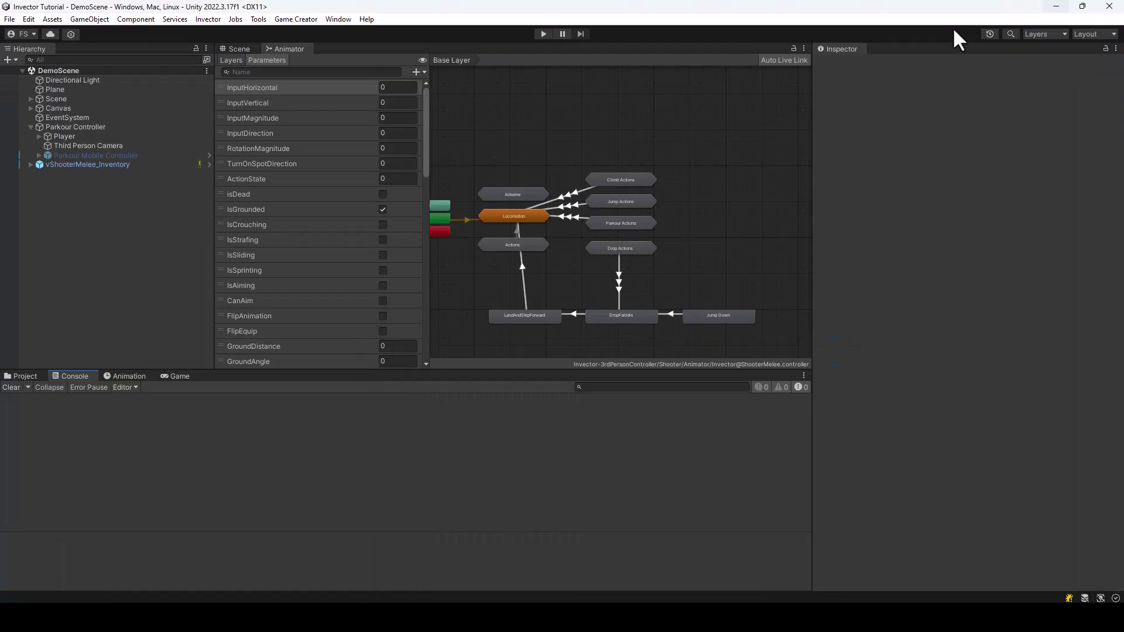
{"action": "left_click", "coordinate": [30, 126]}
{"action": "left_click", "coordinate": [238, 47]}
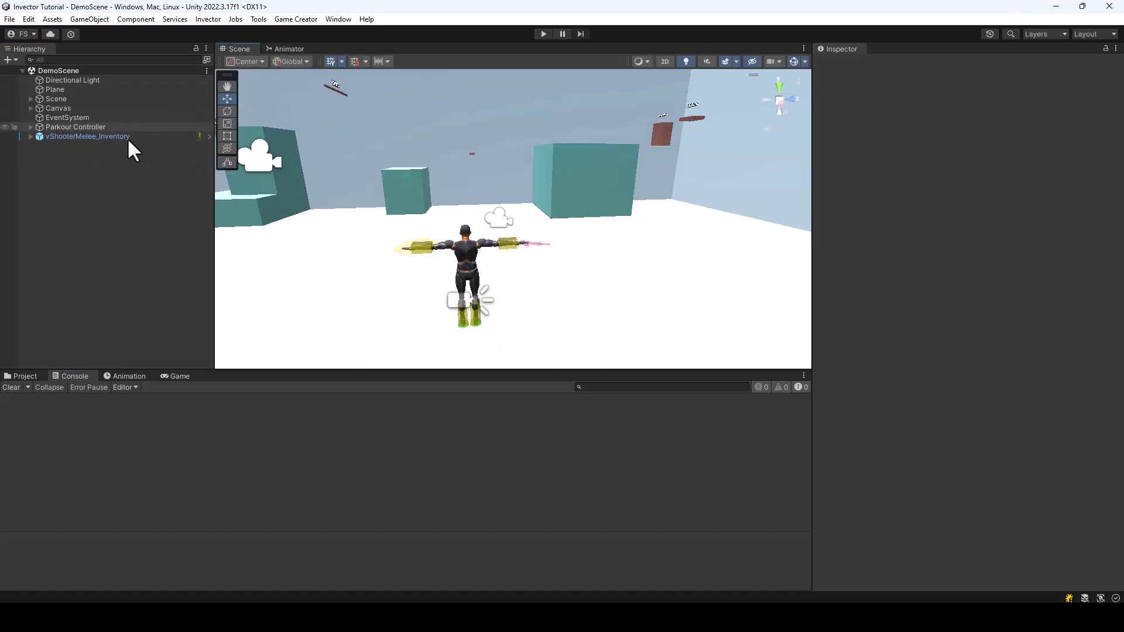
{"action": "left_click", "coordinate": [61, 126]}
{"action": "left_click", "coordinate": [844, 64]}
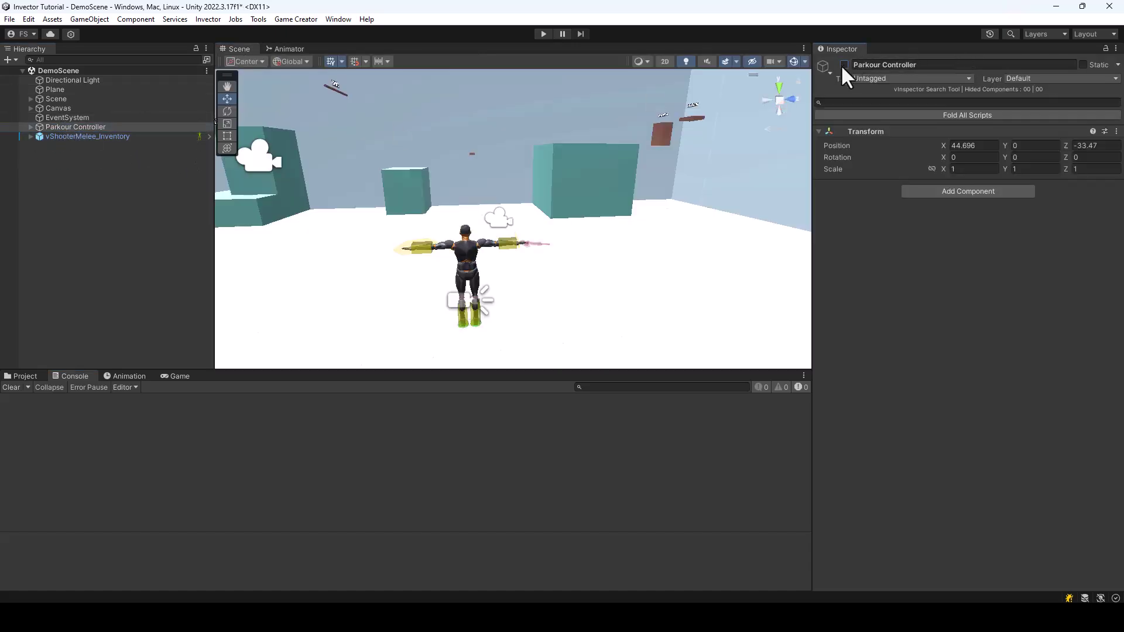
- Select vShooterMelee_Inventory, play the scene to test running, jumping and climbing onto the blocks, and stop play mode
{"action": "left_click", "coordinate": [63, 136]}
{"action": "left_click", "coordinate": [543, 34]}
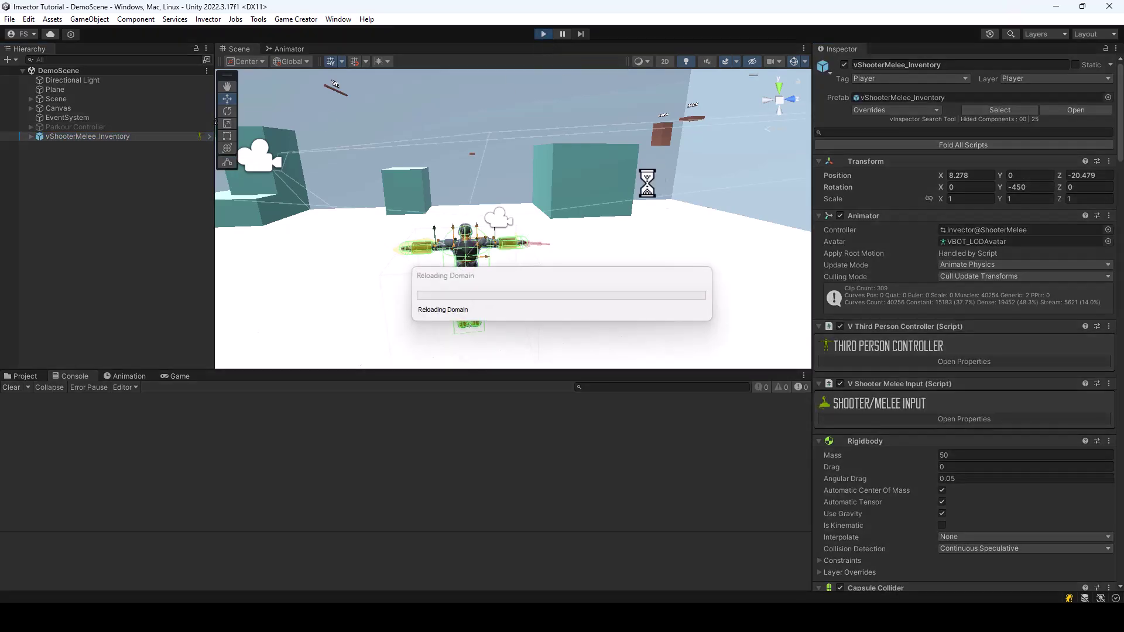
{"action": "key", "text": "w"}
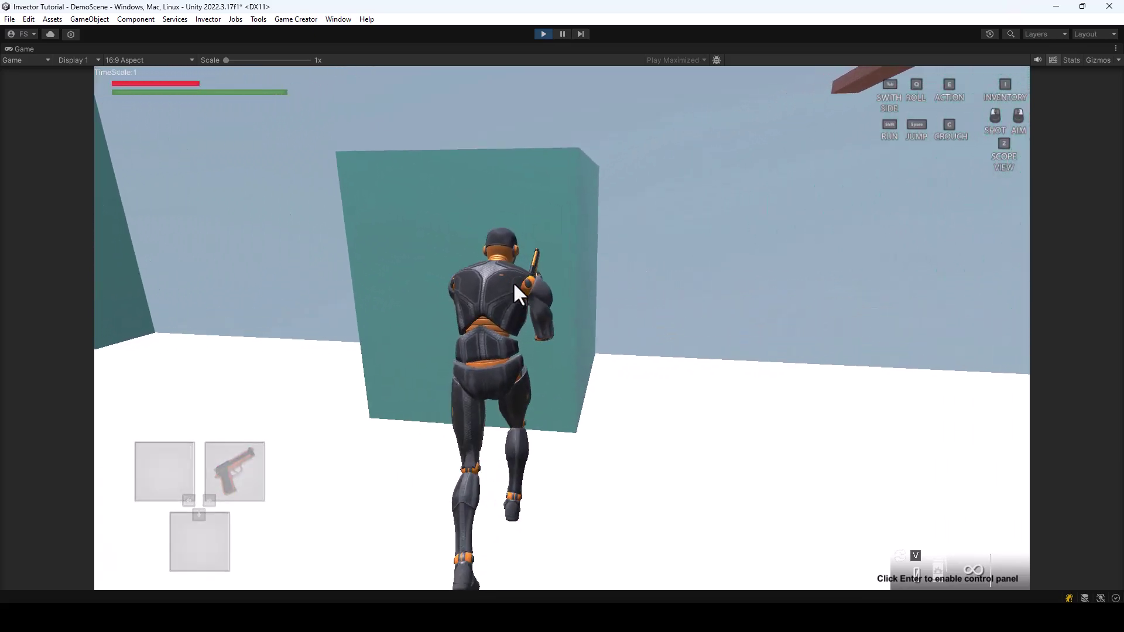
{"action": "key", "text": "space"}
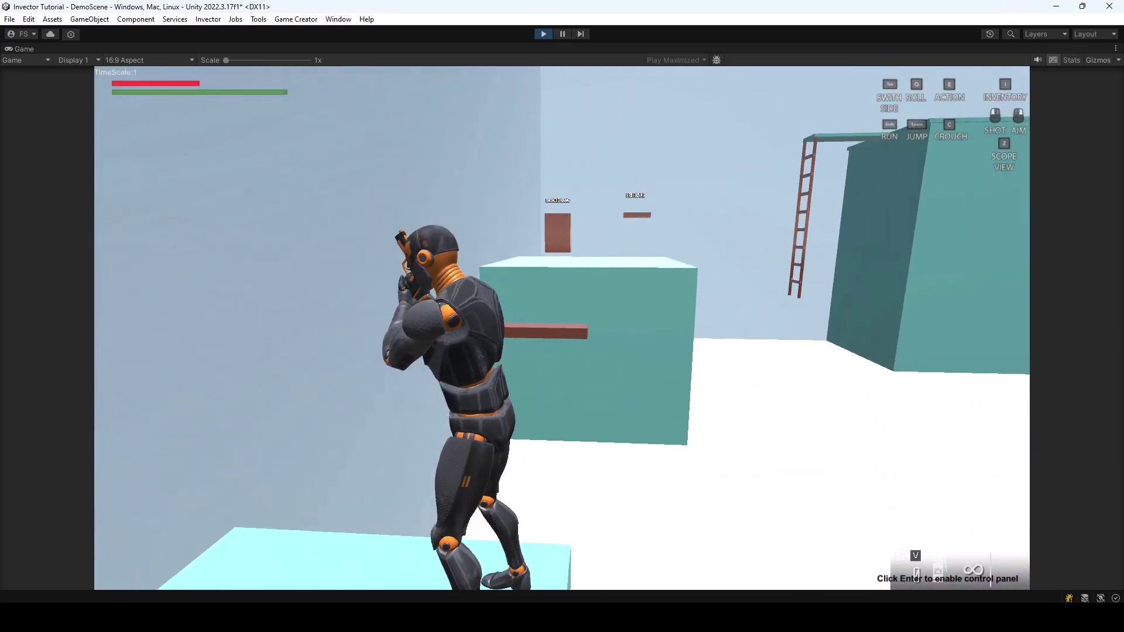
{"action": "key", "text": "w"}
{"action": "key", "text": "space"}
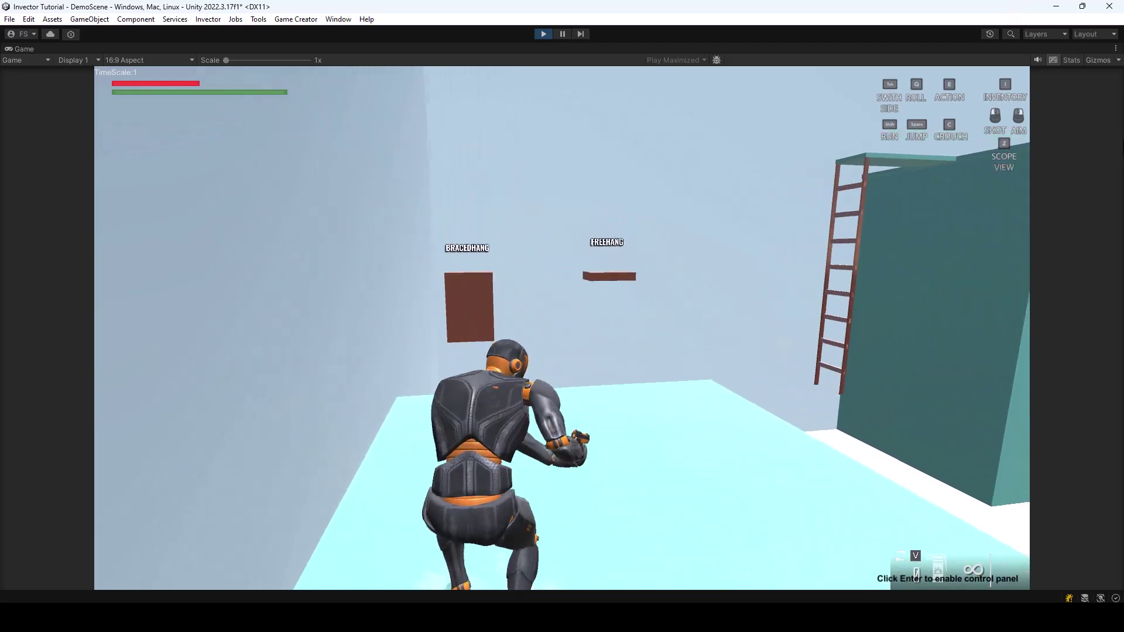
{"action": "key", "text": "w"}
{"action": "key", "text": "w"}
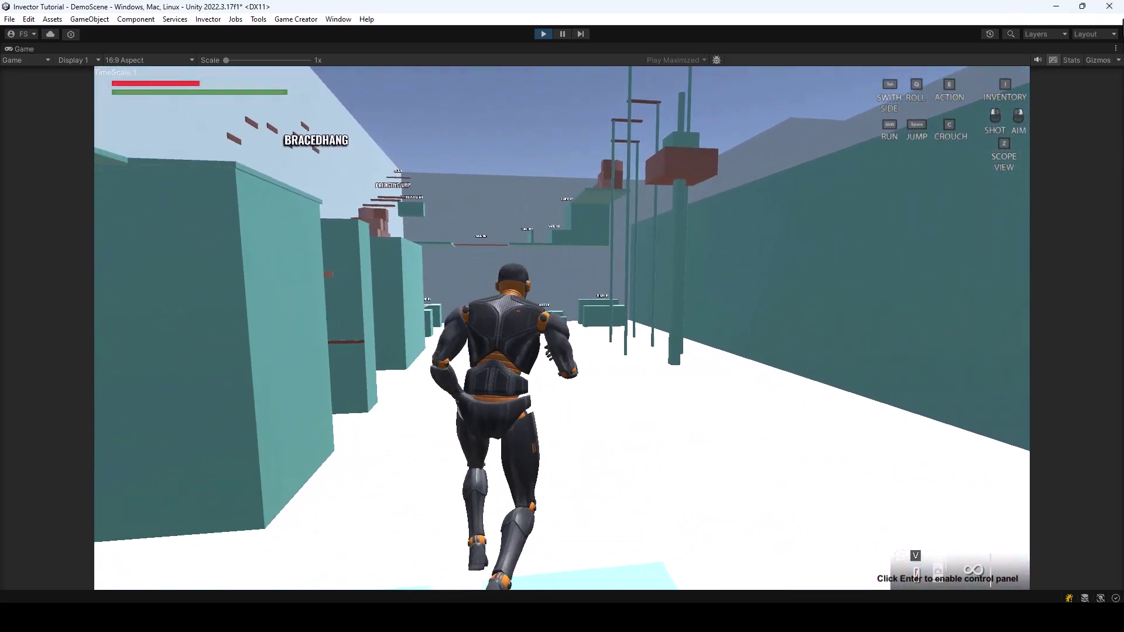
{"action": "key", "text": "space"}
{"action": "key", "text": "Escape"}
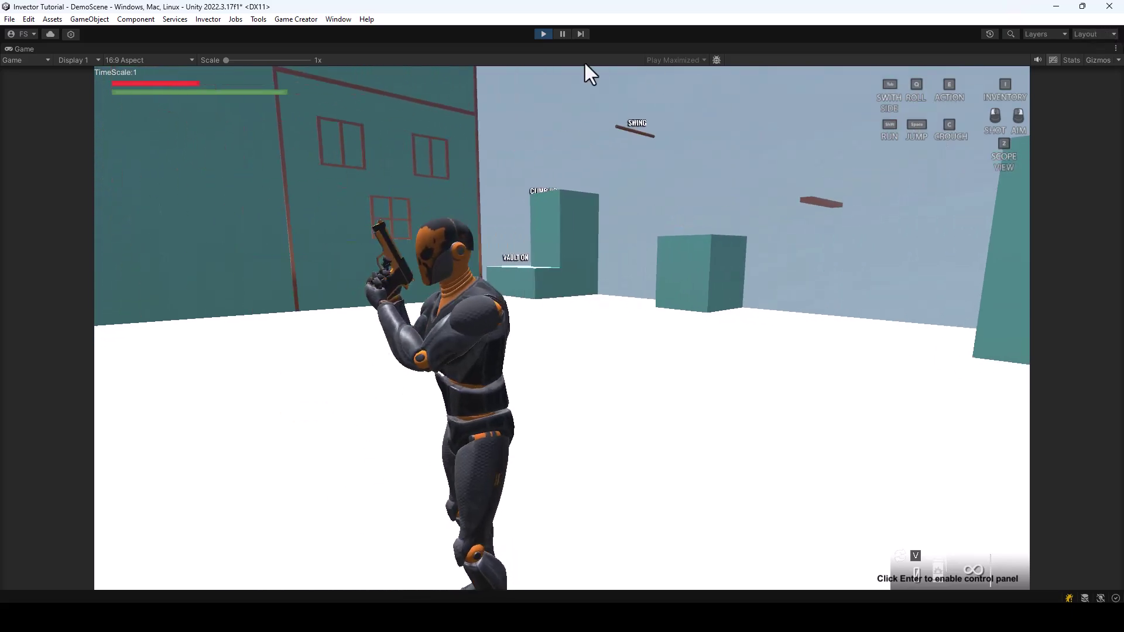
{"action": "left_click", "coordinate": [543, 31]}
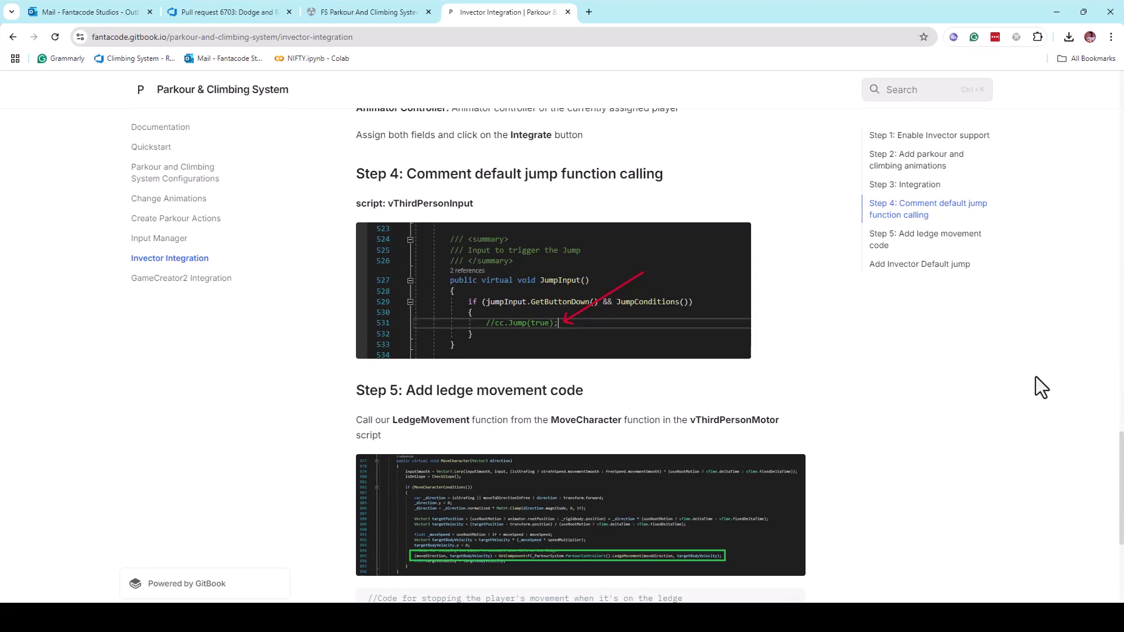
- Read Step 5 of the Invector Integration documentation on adding the ledge movement code
{"action": "scroll", "coordinate": [1036, 377], "scroll_direction": "down", "scroll_amount": 4}
{"action": "scroll", "coordinate": [1017, 382], "scroll_direction": "up", "scroll_amount": 2}
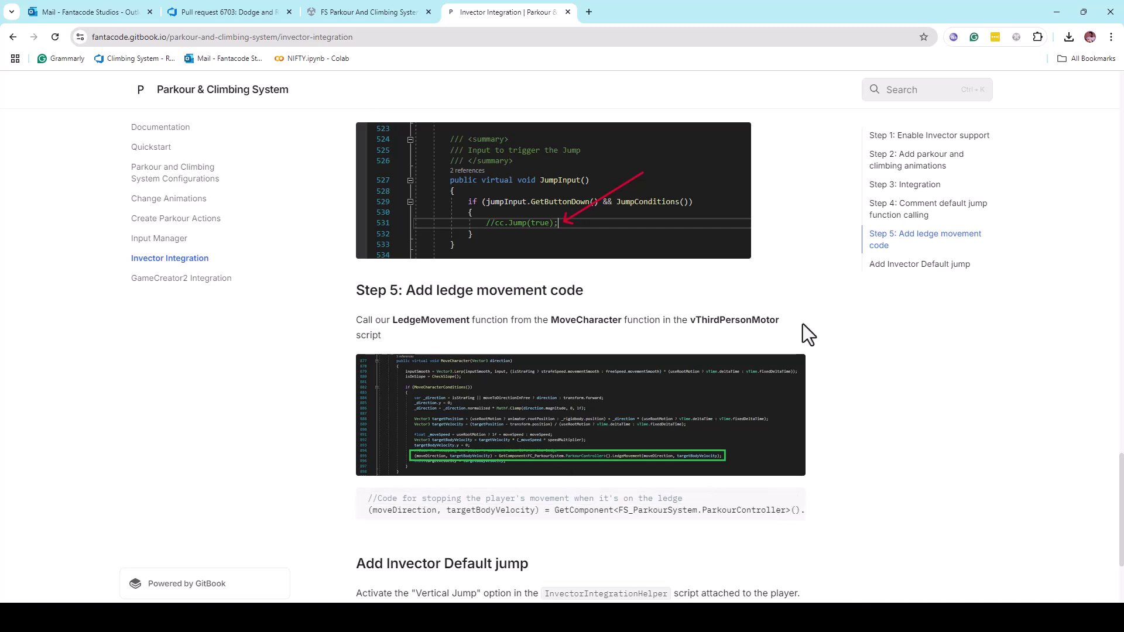
{"action": "scroll", "coordinate": [521, 359], "scroll_direction": "down", "scroll_amount": 1}
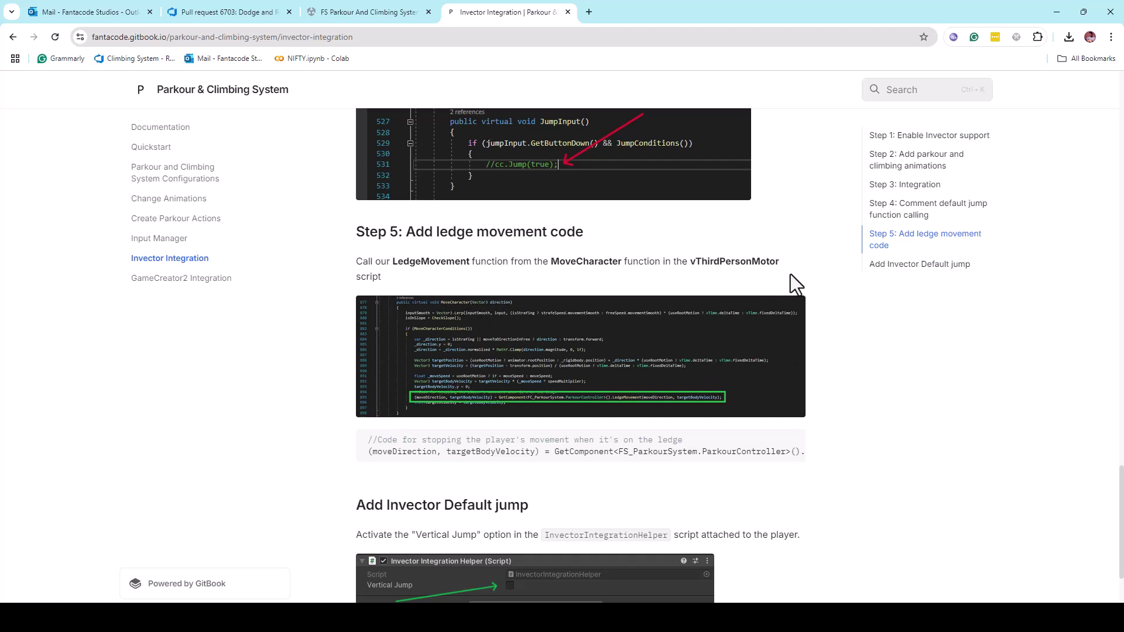
- Switch to Visual Studio, find "MoveChara" in vThirdPersonMotor.cs to locate the MoveCharacter function, and close the search
{"action": "left_click", "coordinate": [742, 618]}
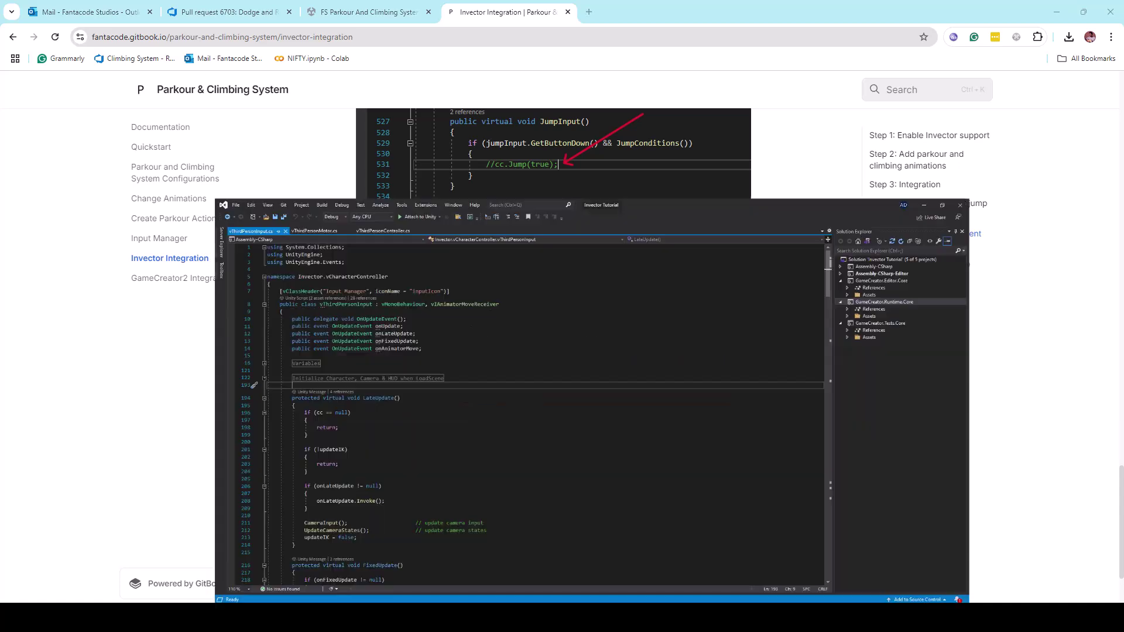
{"action": "left_click", "coordinate": [132, 48]}
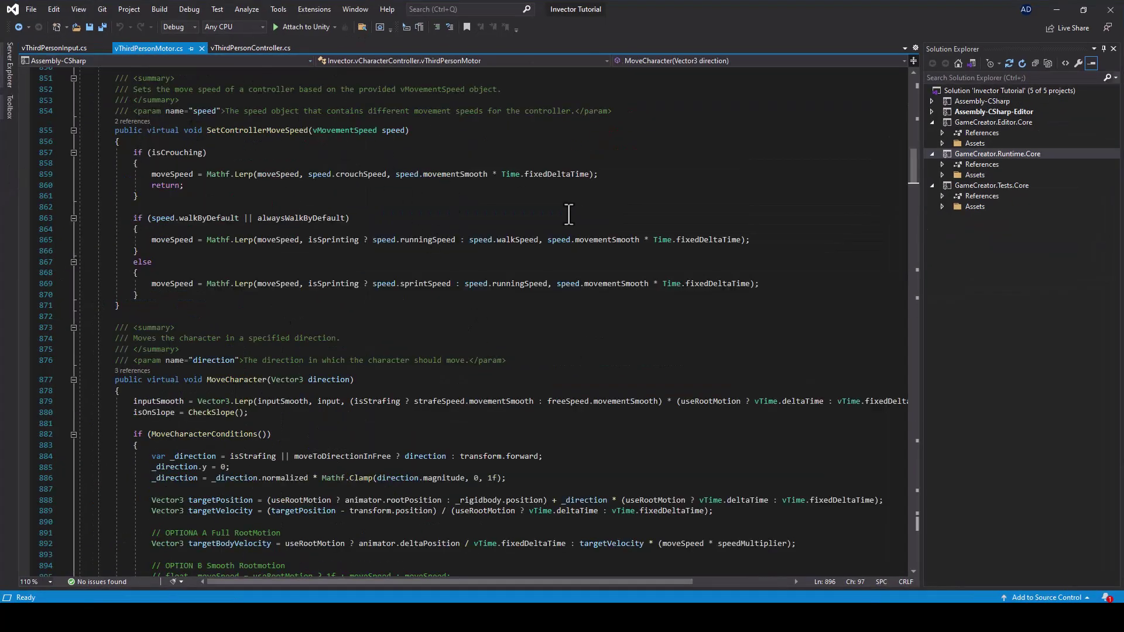
{"action": "scroll", "coordinate": [557, 293], "scroll_direction": "down", "scroll_amount": 3}
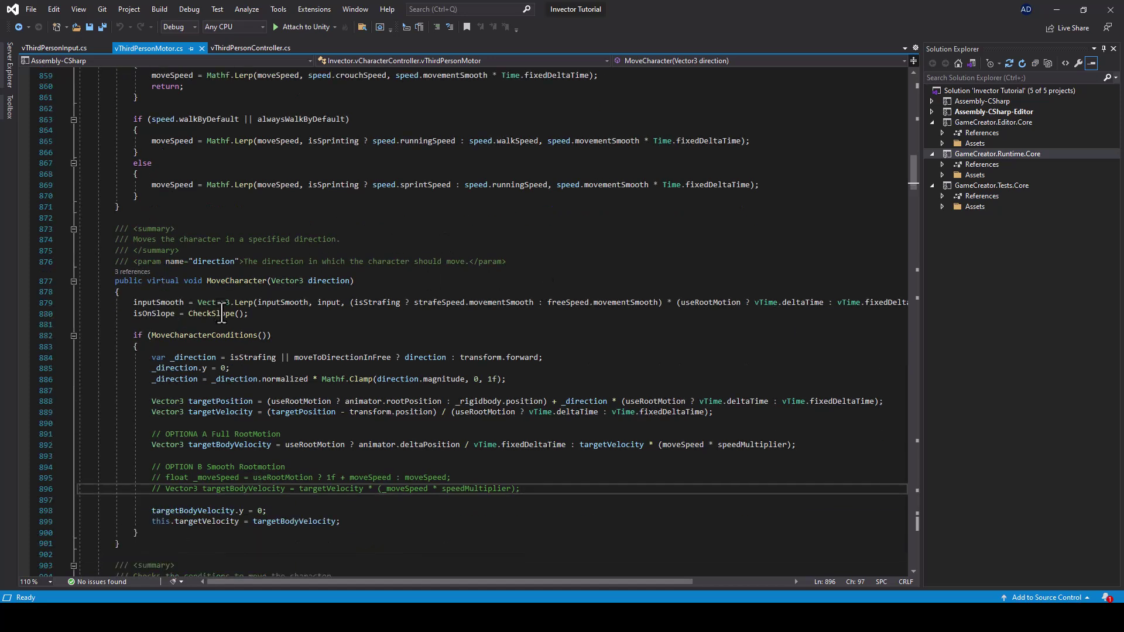
{"action": "left_click", "coordinate": [214, 280]}
{"action": "left_click", "coordinate": [525, 250]}
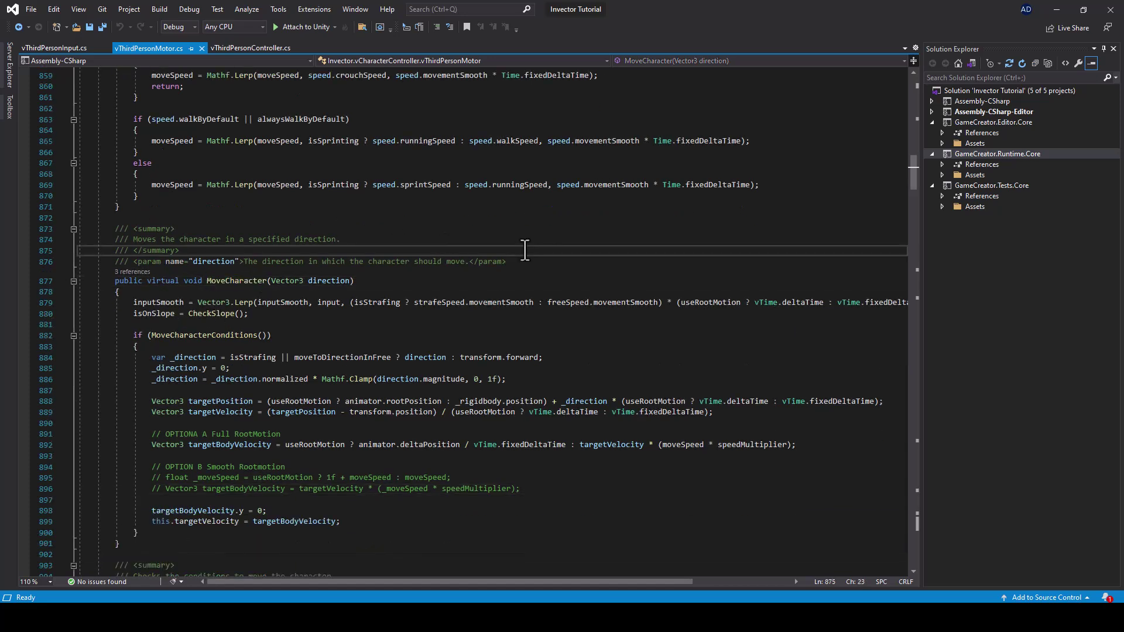
{"action": "key", "text": "ctrl+f"}
{"action": "type", "text": "MoveC"}
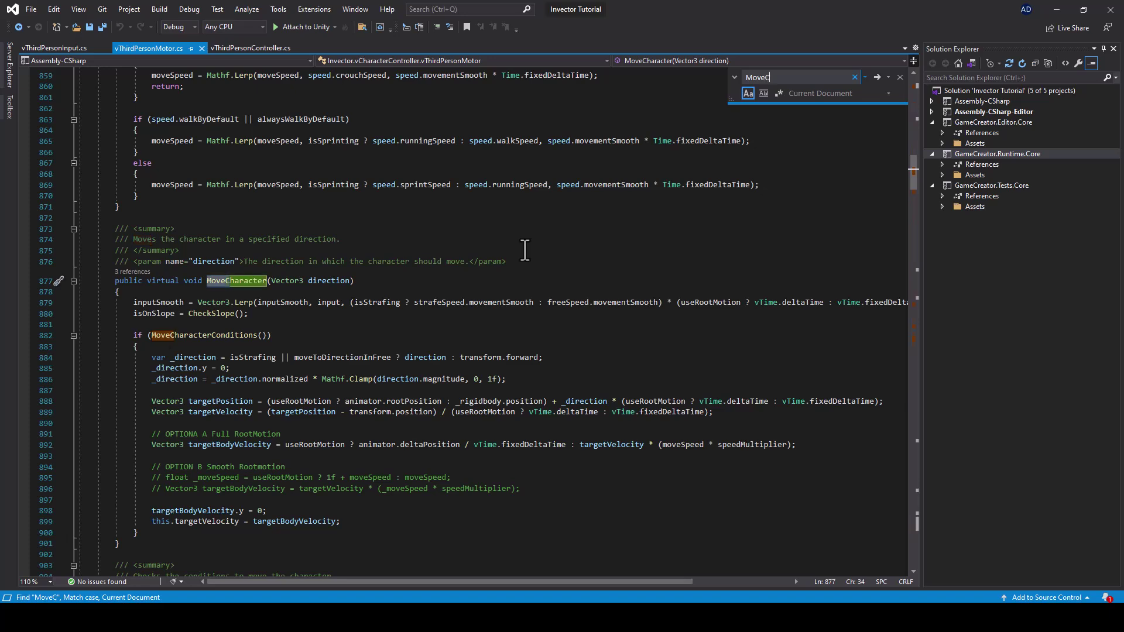
{"action": "type", "text": "hara"}
{"action": "scroll", "coordinate": [554, 255], "scroll_direction": "down", "scroll_amount": 1}
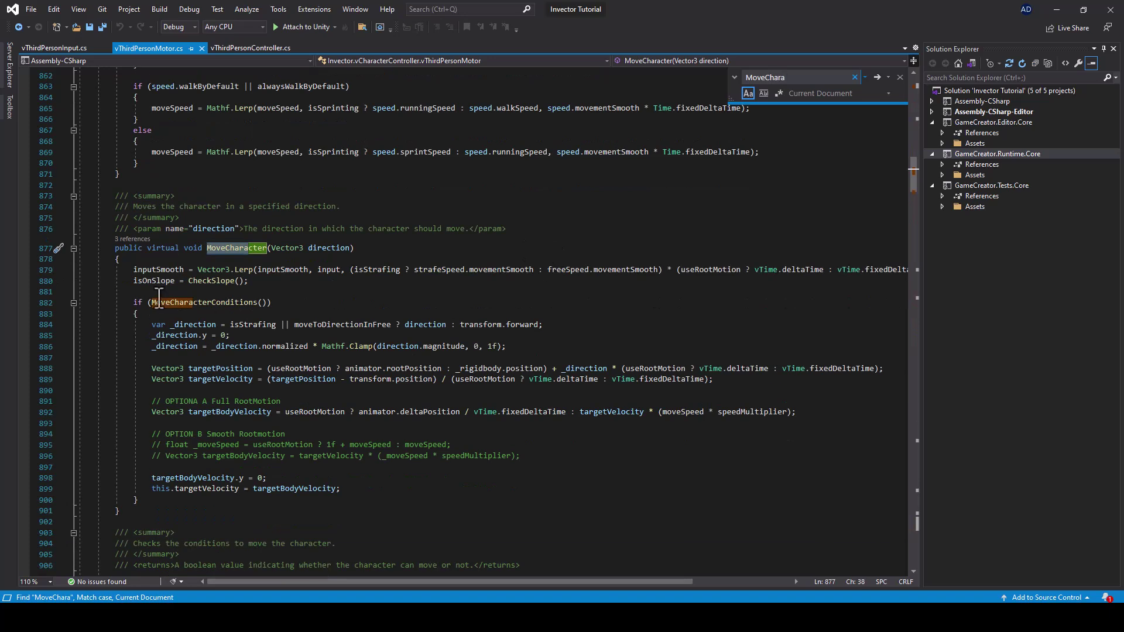
{"action": "left_click", "coordinate": [900, 78]}
{"action": "scroll", "coordinate": [351, 369], "scroll_direction": "down", "scroll_amount": 2}
- Below MoveCharacter's OPTION B comments, add the ledge comment and (moveDirection, targetBodyVelocity) = GetComponent<FS_ParkourSystem.ParkourController>().LedgeMovement(moveDirection, targetBodyVelocity); and save the script
{"action": "left_click", "coordinate": [524, 391]}
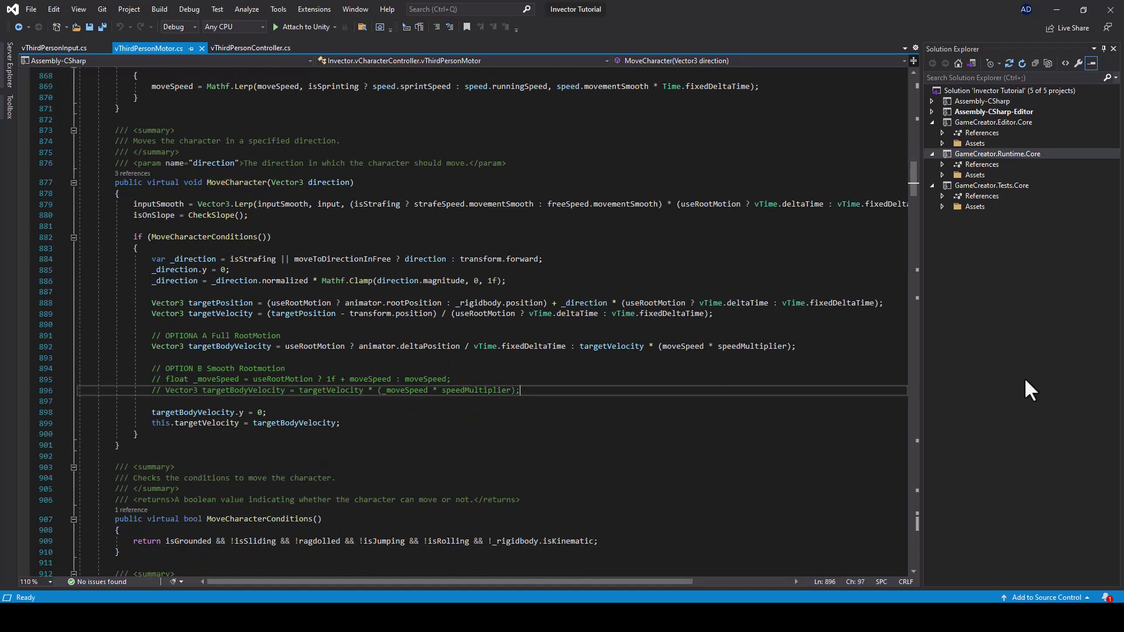
{"action": "key", "text": "Return"}
{"action": "key", "text": "Return"}
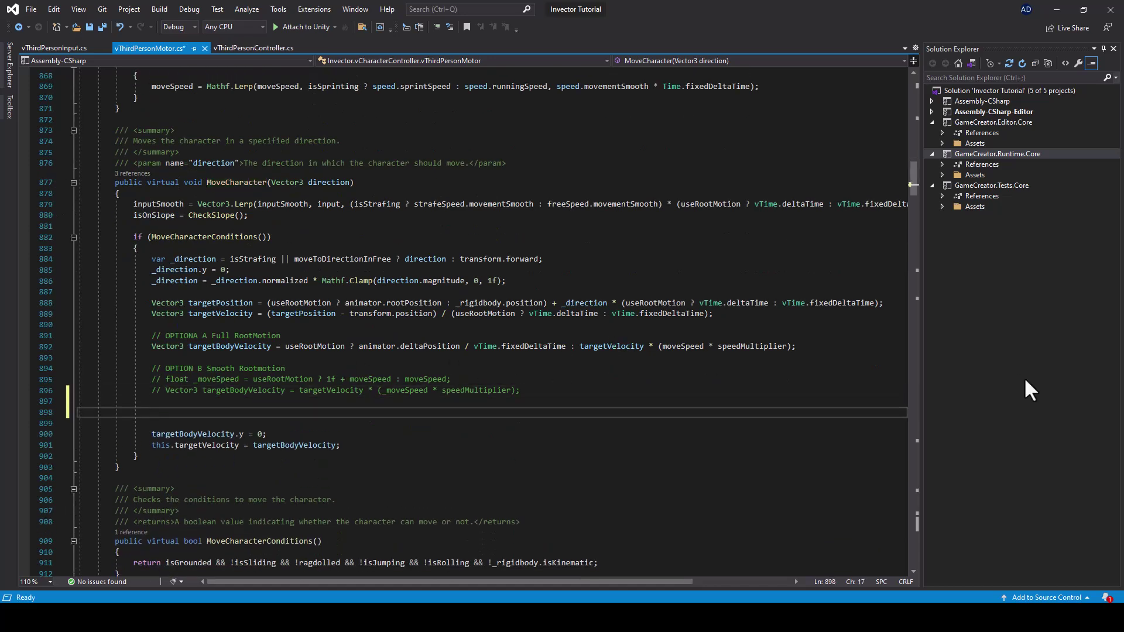
{"action": "type", "text": "//Code for stopping the player's movement when it's on the ledge (moveDirection, targetBodyVelocity) = GetComponent<FS_ParkourSystem.ParkourController>().LedgeMovement(moveDirection, targetBodyVelocity);"}
{"action": "key", "text": "ctrl+s"}
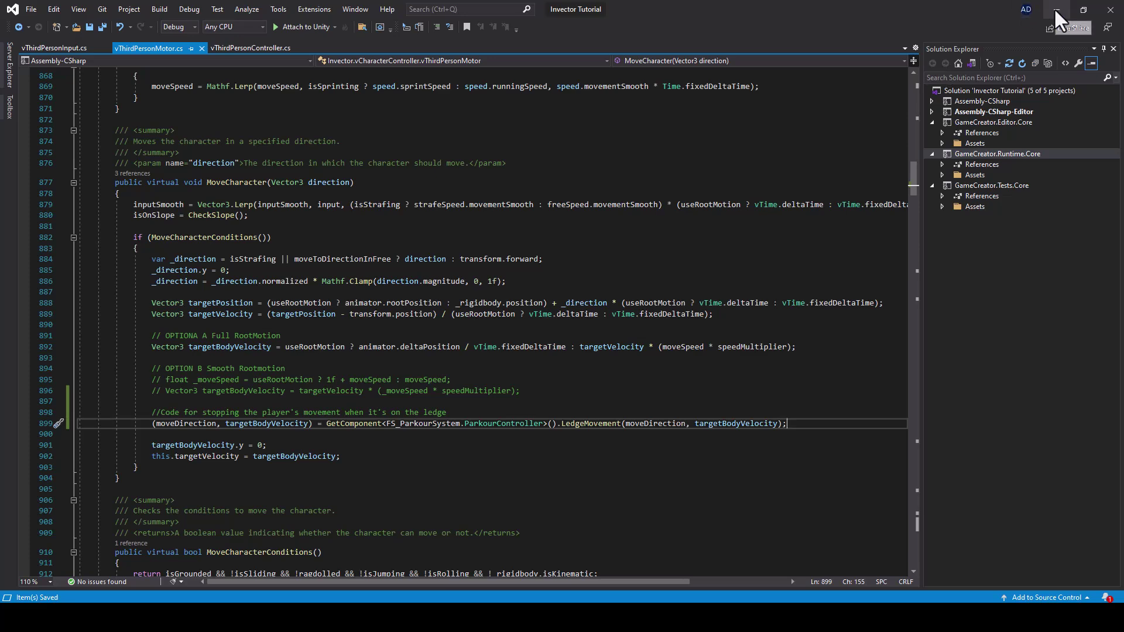
- Switch to Unity, play the scene, climb onto a block, and test moving the character in every direction at its ledges
{"action": "key", "text": "alt+Tab"}
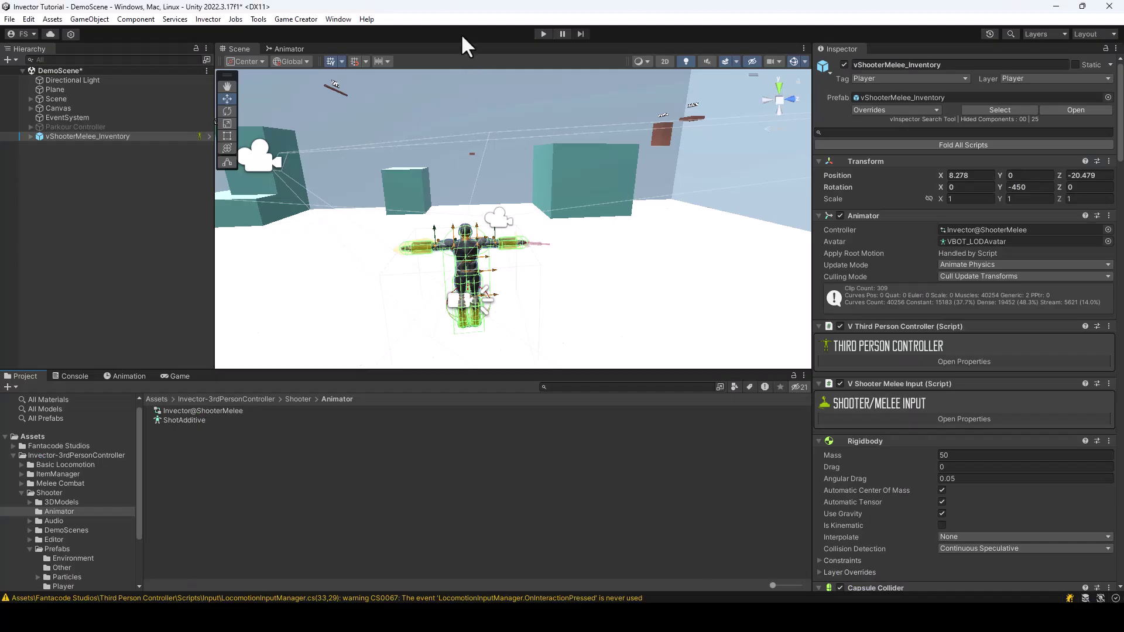
{"action": "left_click", "coordinate": [538, 35]}
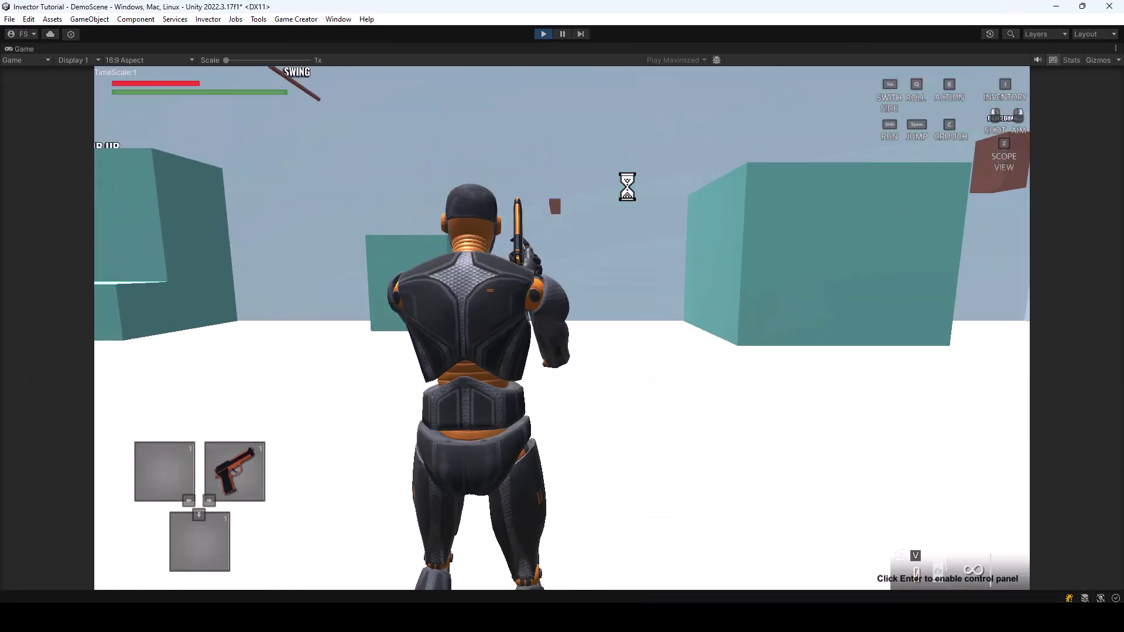
{"action": "key", "text": "w"}
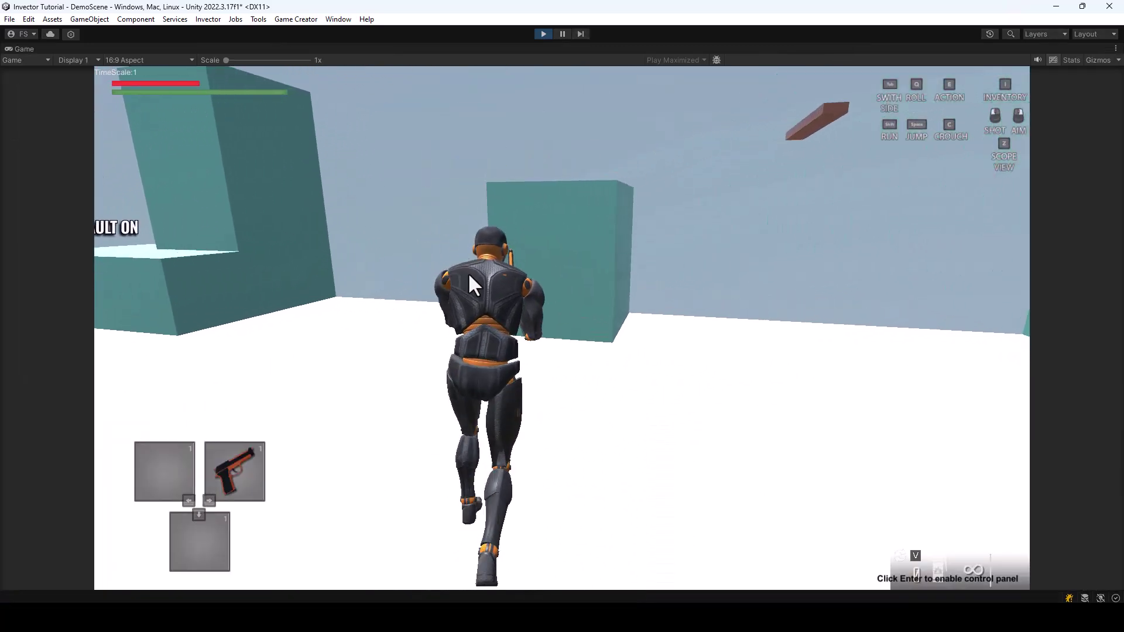
{"action": "key", "text": "space"}
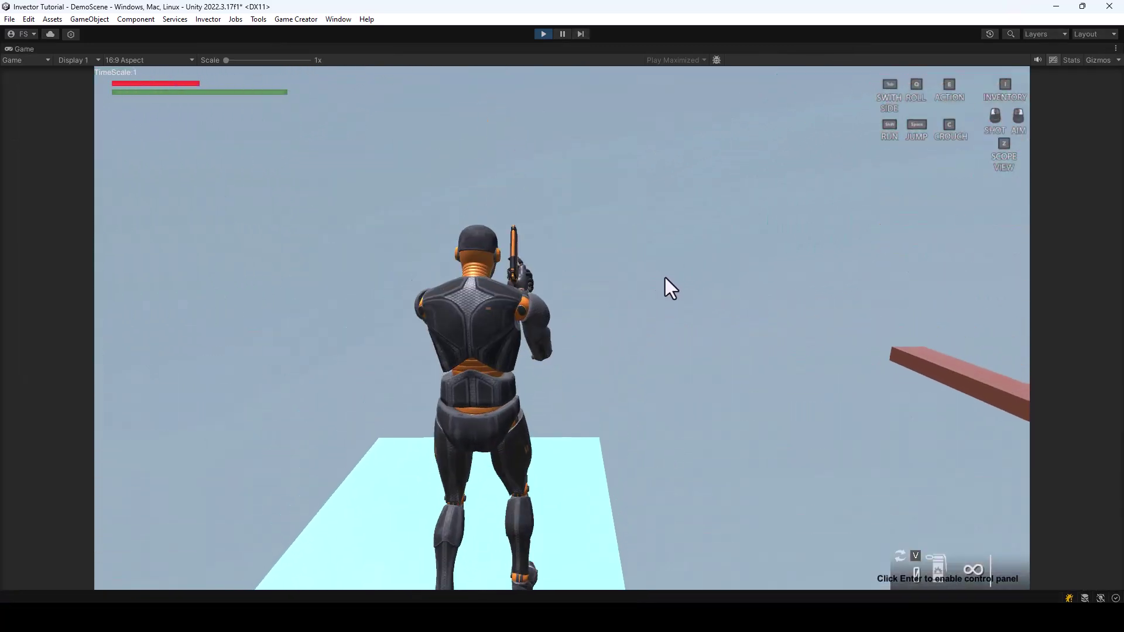
{"action": "key", "text": "a"}
{"action": "key", "text": "s"}
{"action": "key", "text": "d"}
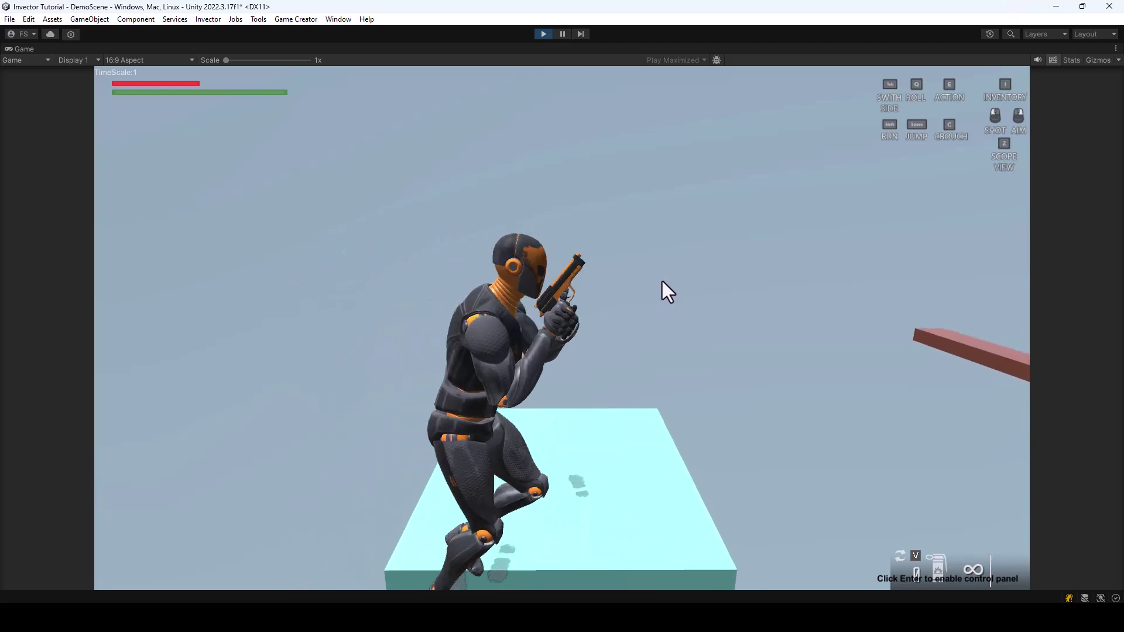
{"action": "key", "text": "w"}
{"action": "key", "text": "d"}
{"action": "key", "text": "a"}
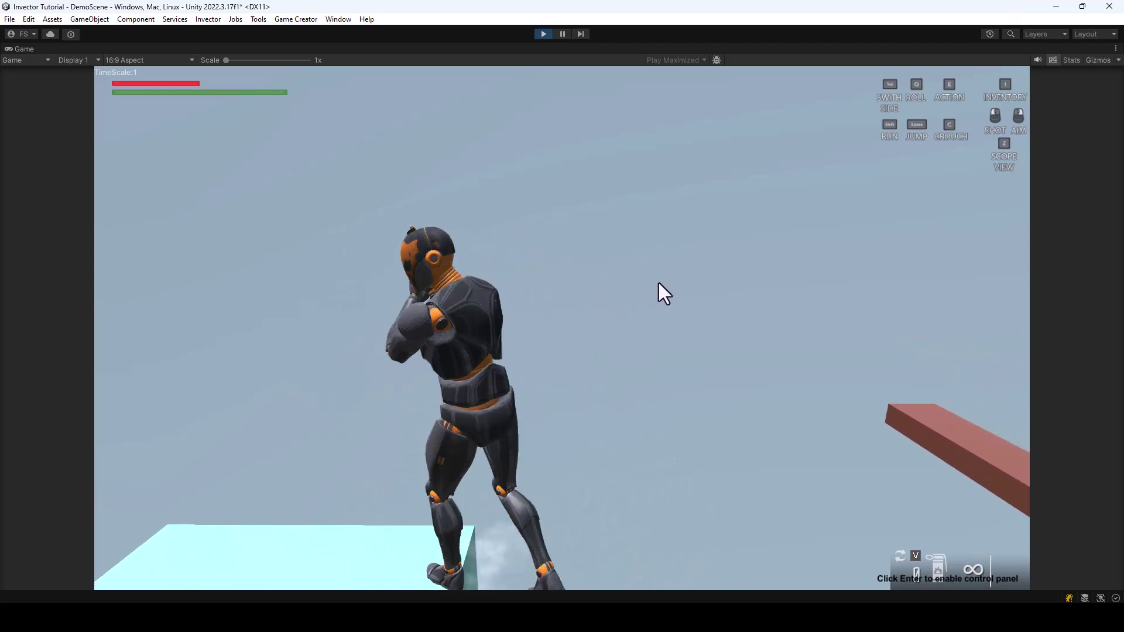
{"action": "key", "text": "s"}
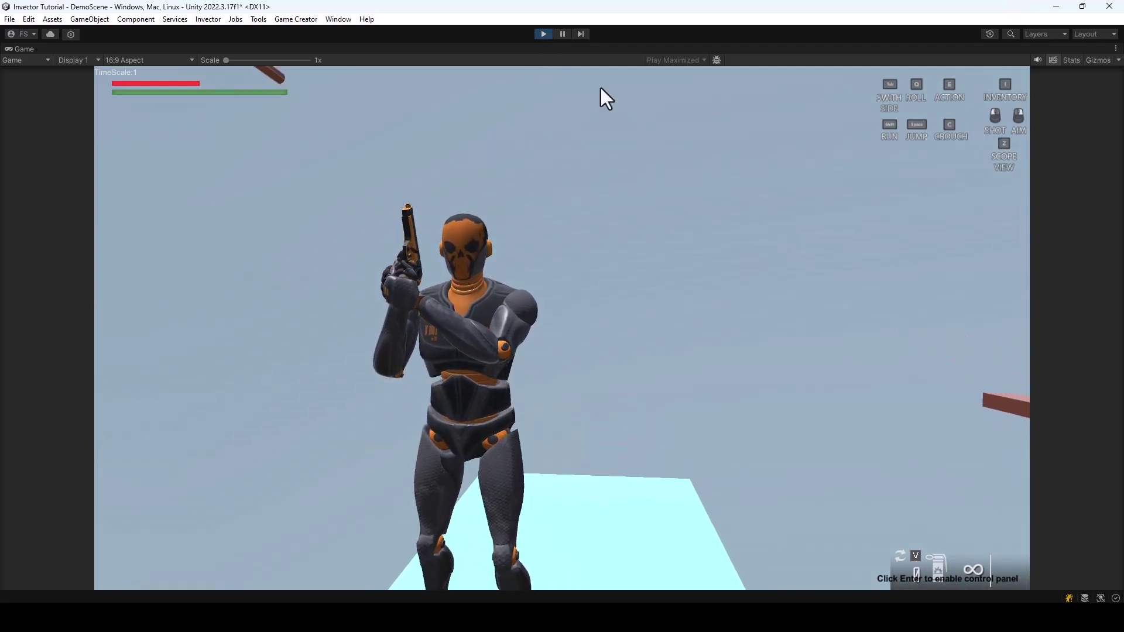
{"action": "left_click", "coordinate": [919, 317]}
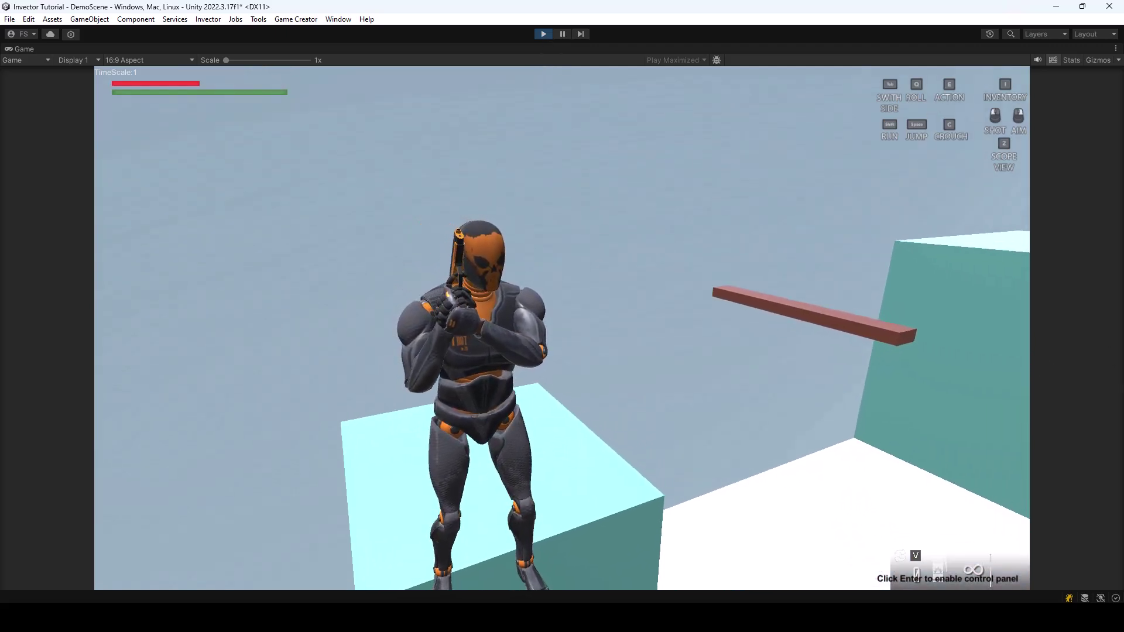
{"action": "key", "text": "w"}
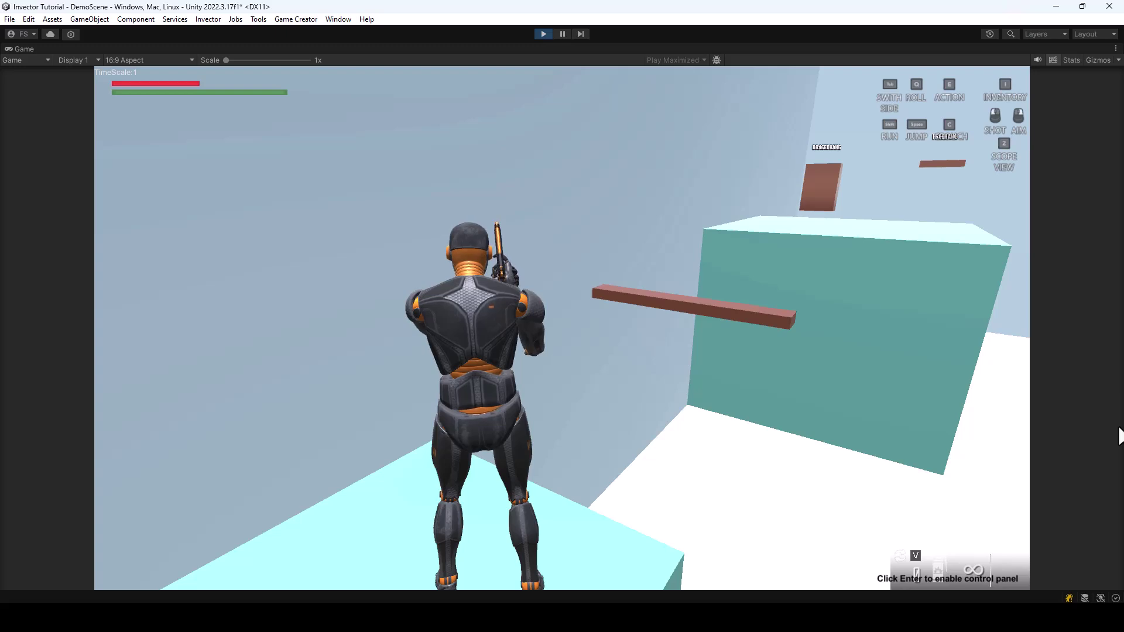
- Review the added LedgeMovement line of vThirdPersonMotor.cs in Visual Studio and return to Unity
{"action": "key", "text": "alt+Tab"}
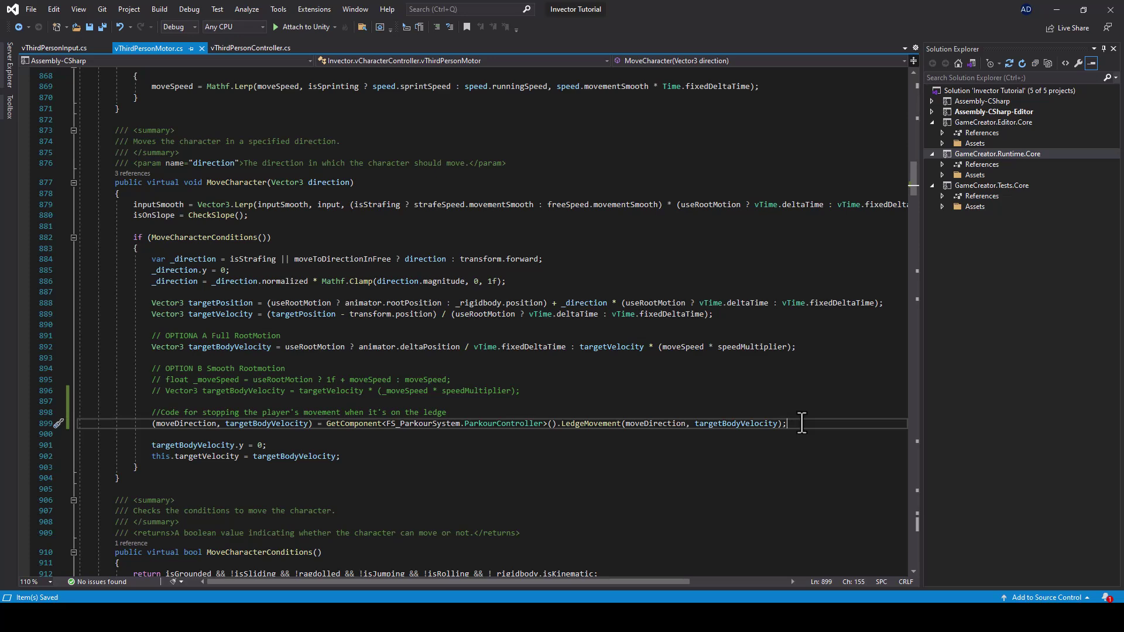
{"action": "key", "text": "alt+Tab"}
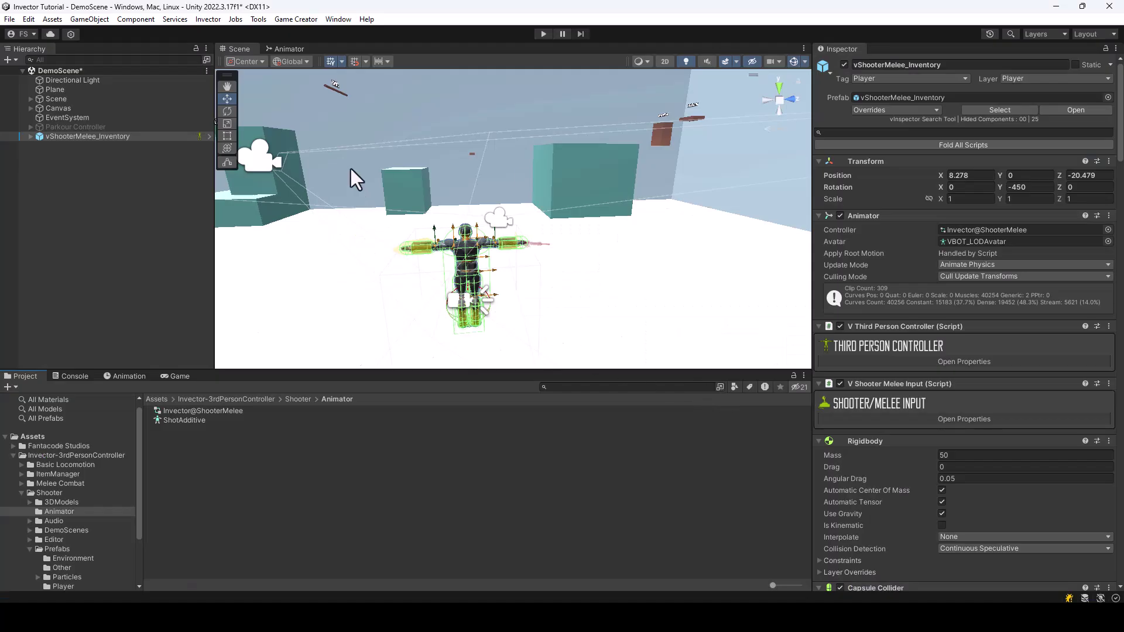